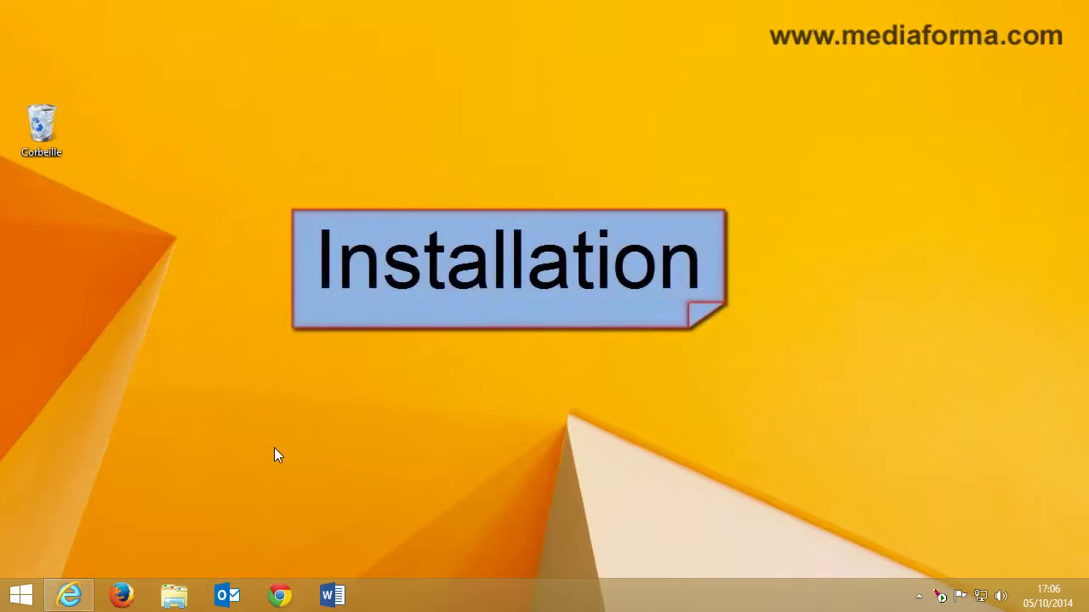
# Switch to Internet Explorer and examine the list of language versions on the Windows Technical Preview download page.
pyautogui.click(70, 595)
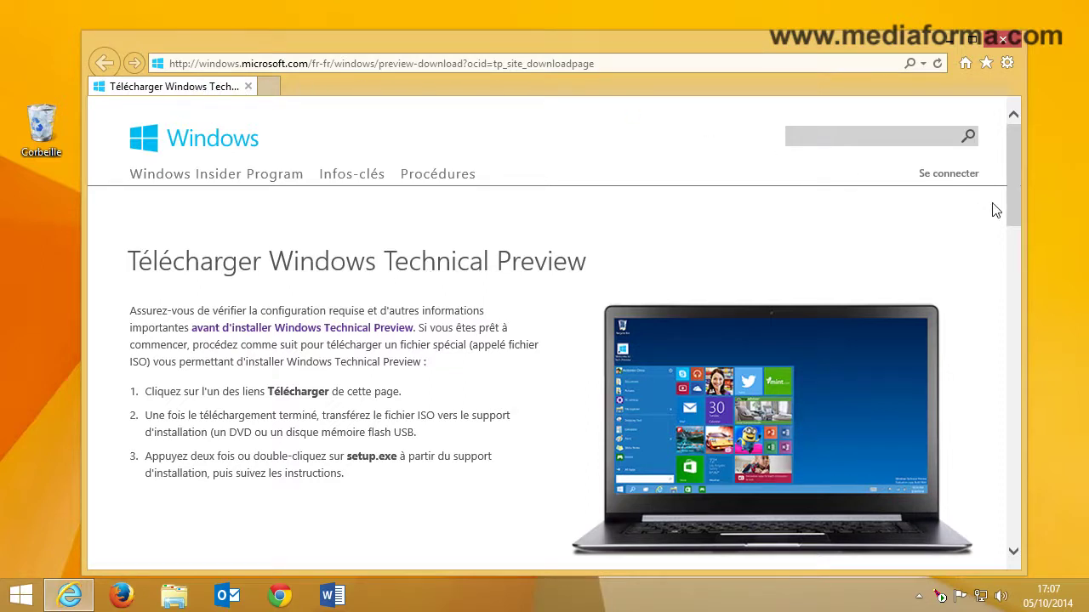
pyautogui.moveTo(1012, 197); pyautogui.dragTo(1012, 384)
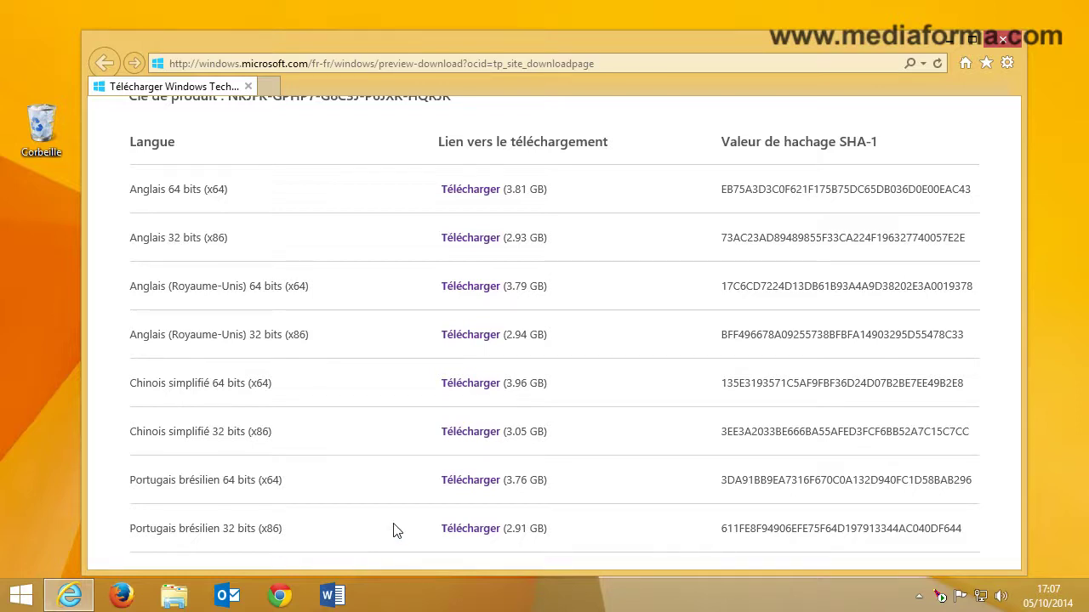
pyautogui.click(950, 41)
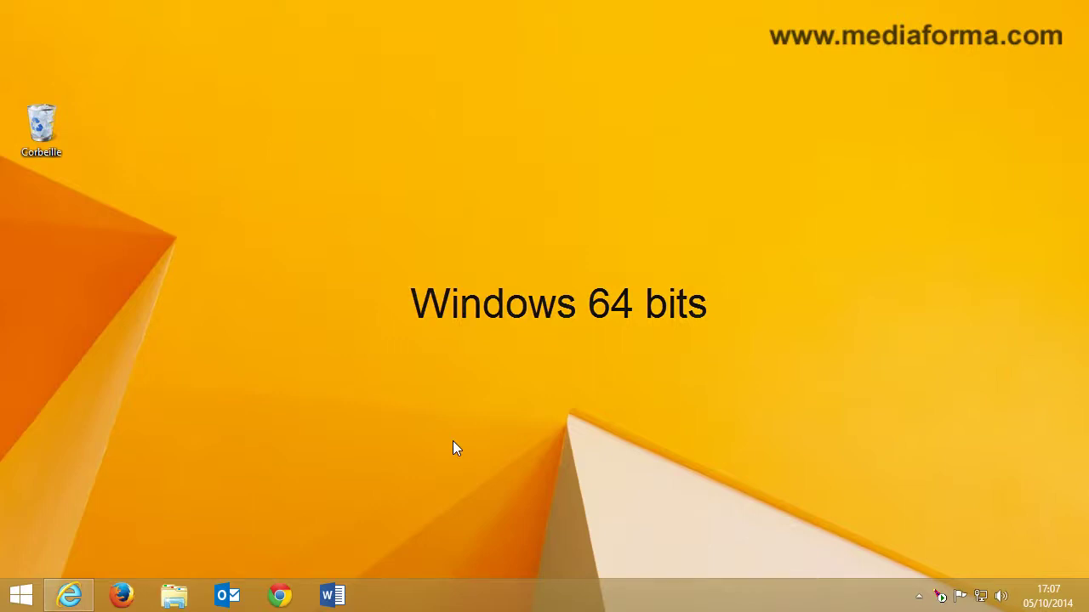
# Check the computer's system type in the Windows system information, and return to the download page to examine the English 64-bit (x64) link.
pyautogui.press('super+Pause')
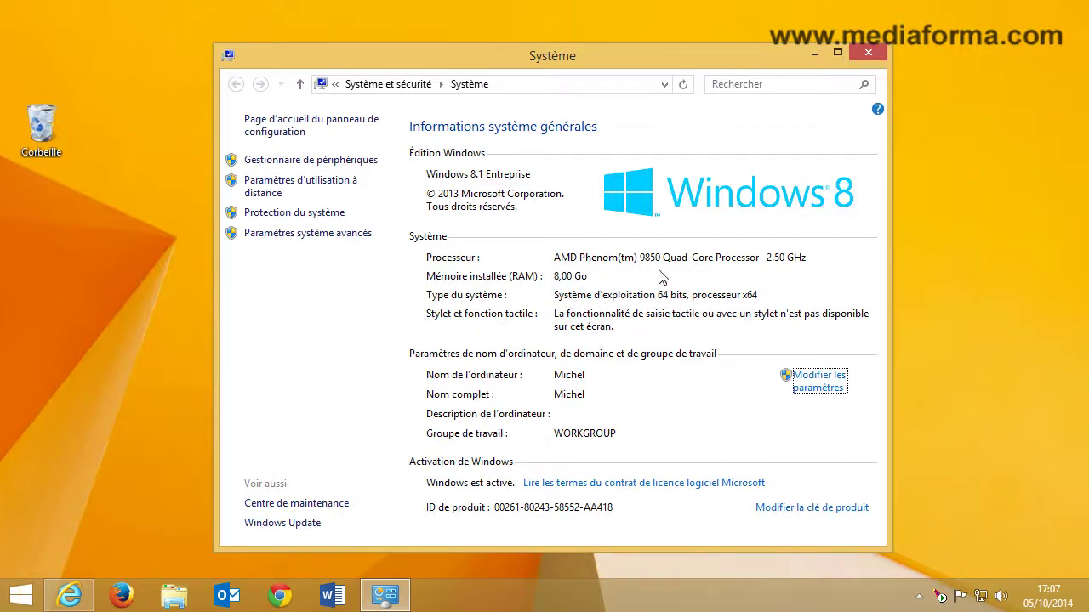
pyautogui.click(869, 55)
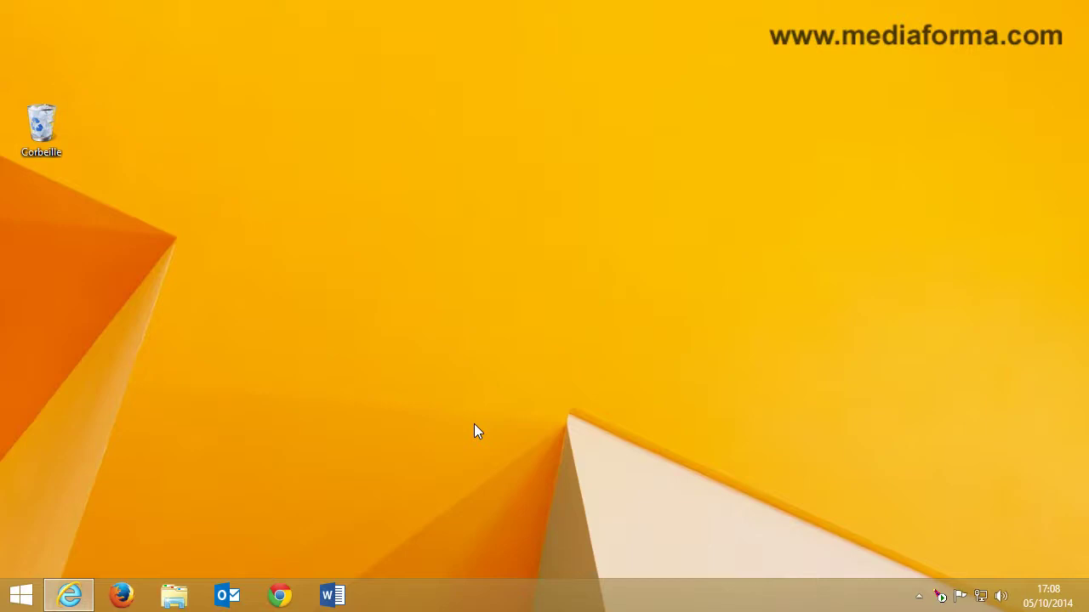
pyautogui.click(84, 596)
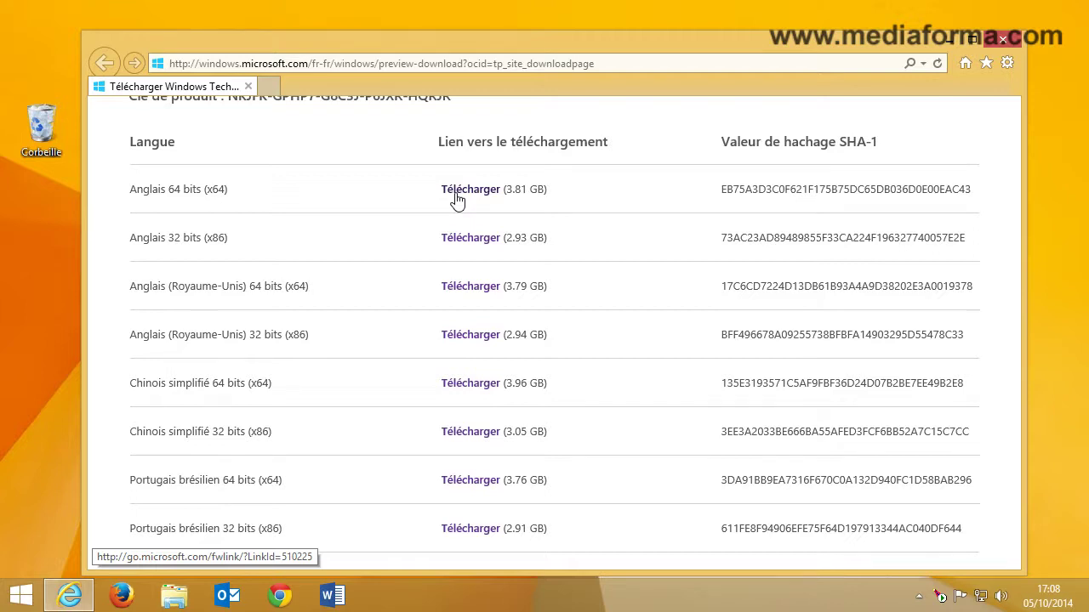
pyautogui.click(998, 41)
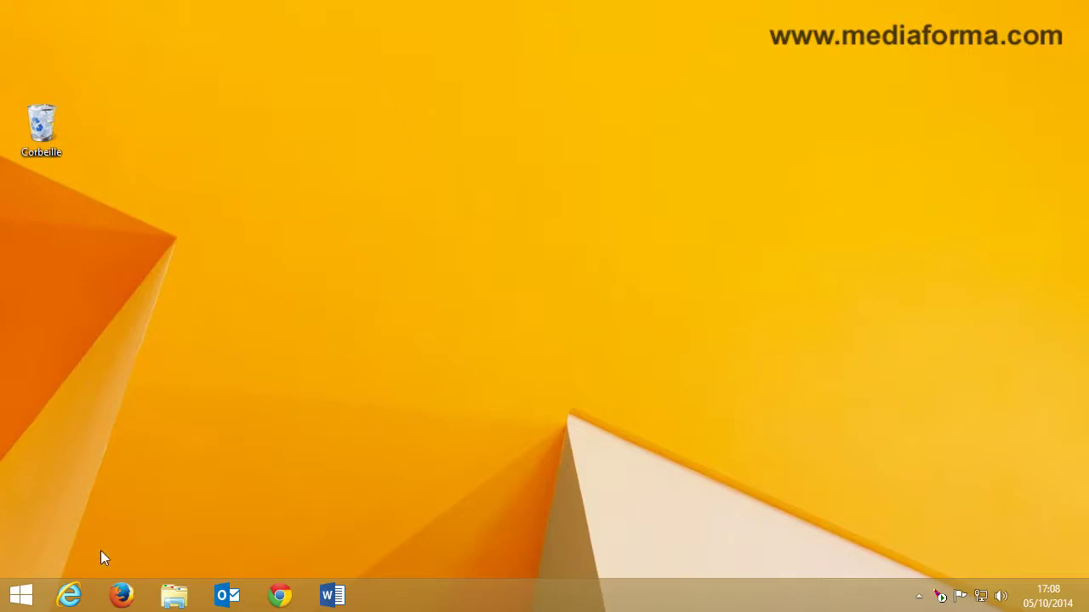
# Search the installed applications for Hyper-V and open Gestionnaire Hyper-V.
pyautogui.click(25, 599)
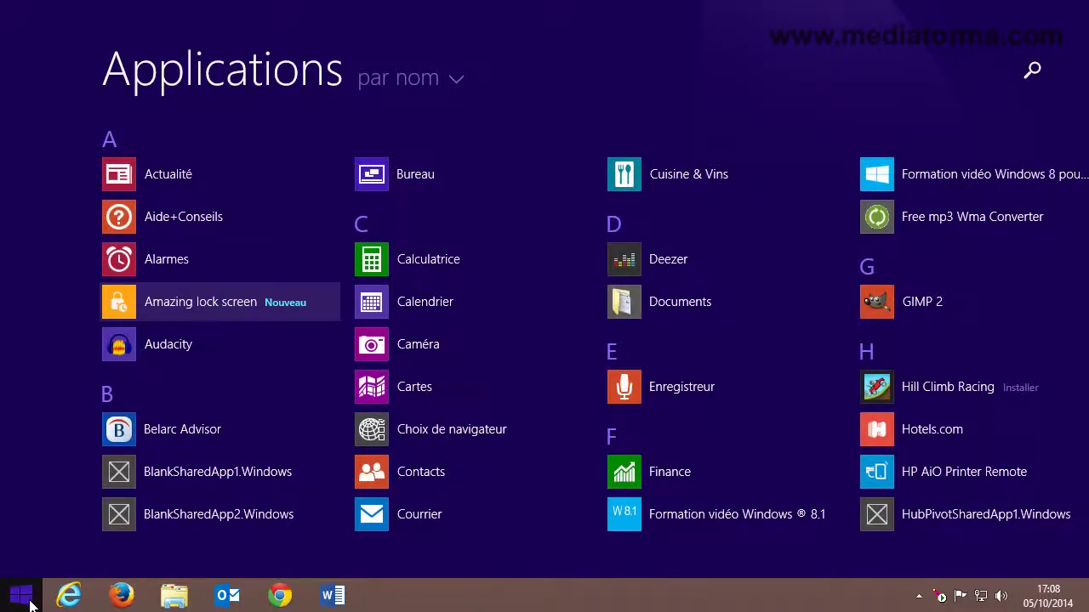
pyautogui.write('hyper-V')
pyautogui.press('Down')
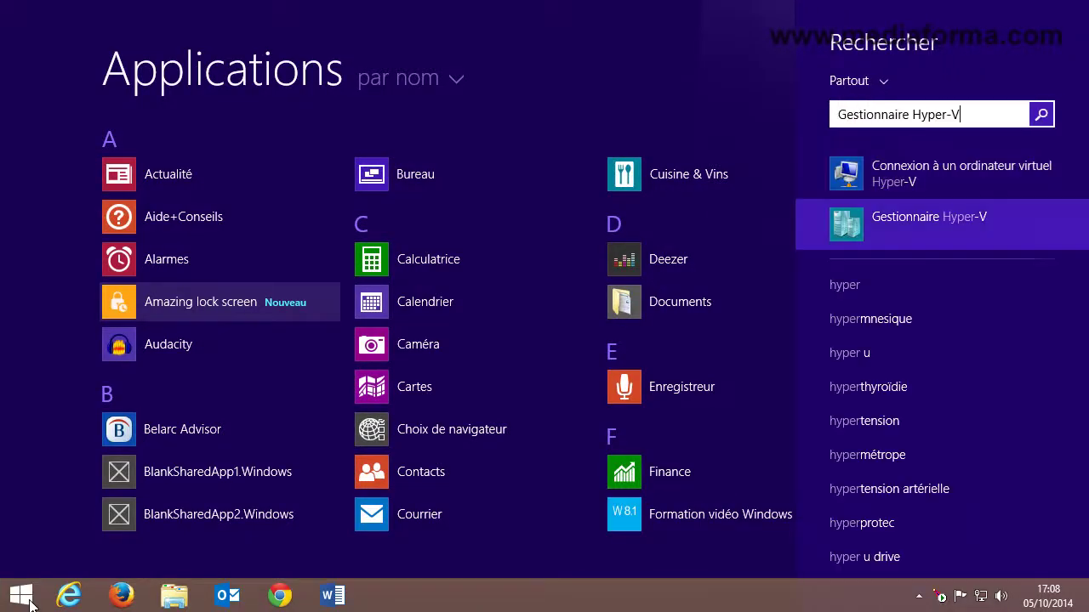
pyautogui.press('Return')
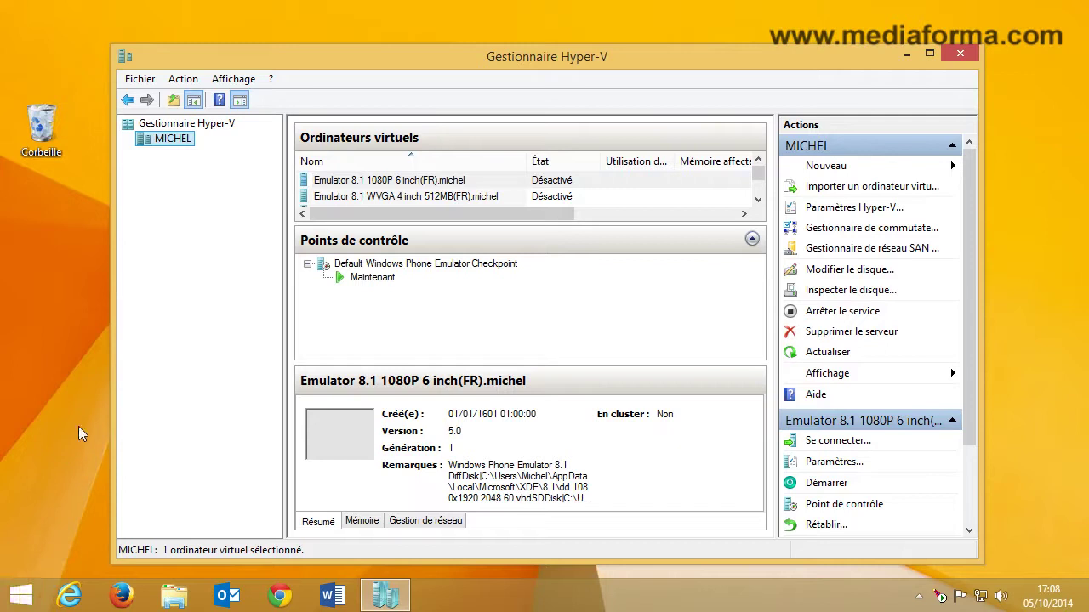
# Start creating a new virtual machine and name it Windows 10 Technical Preview, keeping the default storage location.
pyautogui.click(183, 79)
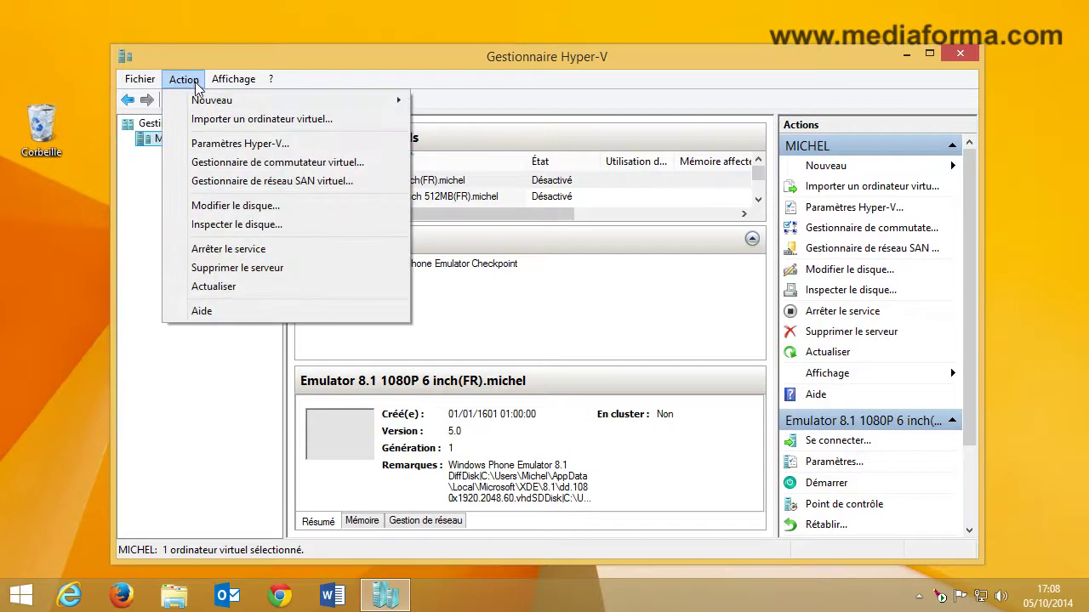
pyautogui.moveTo(256, 106)
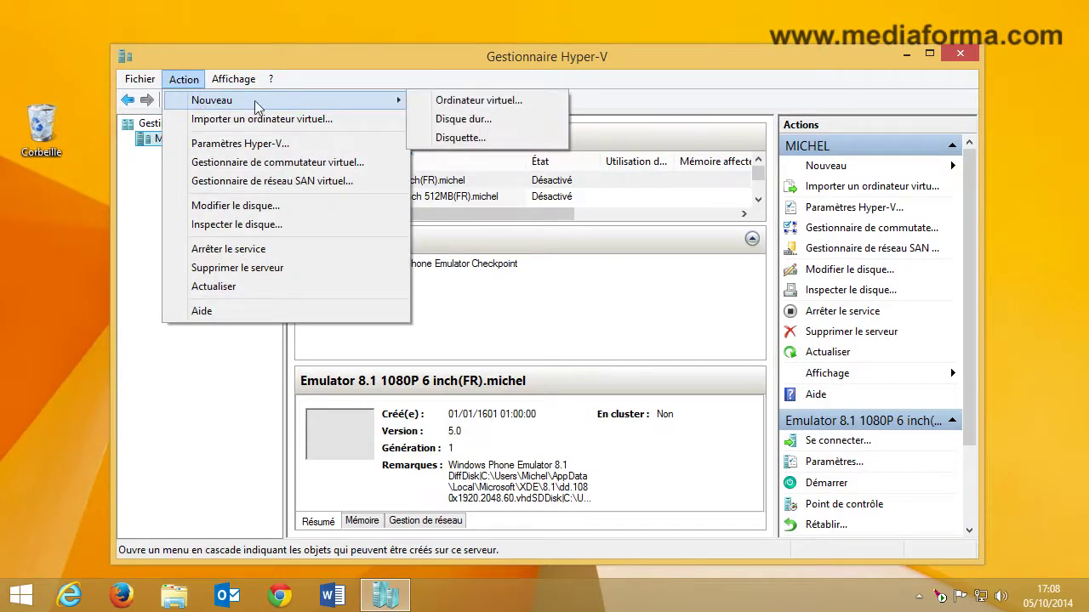
pyautogui.click(460, 104)
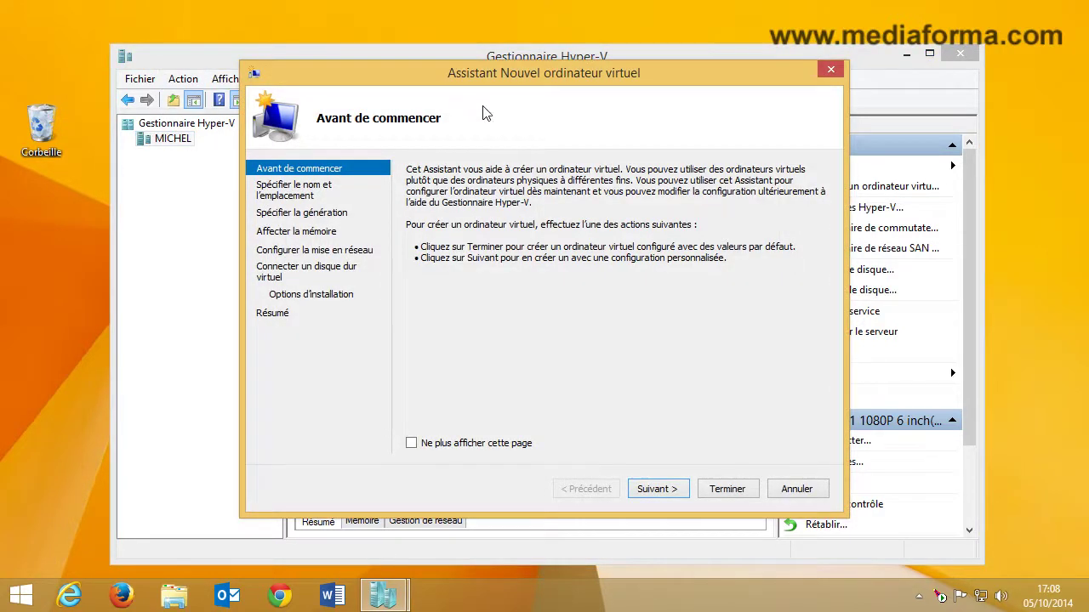
pyautogui.click(658, 489)
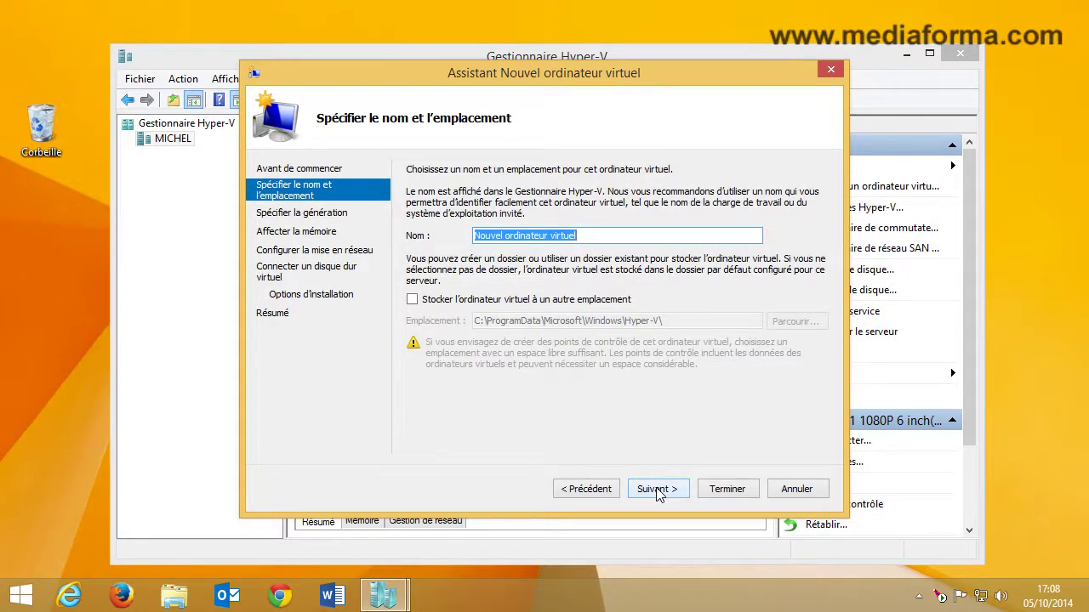
pyautogui.write('Windows 10 Technical Preview')
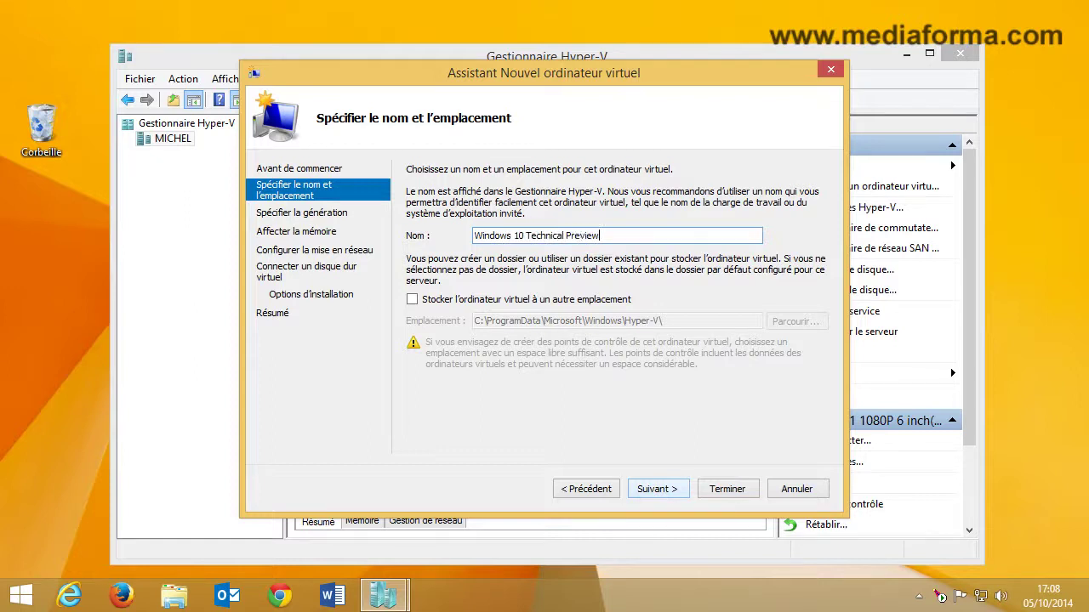
pyautogui.click(657, 494)
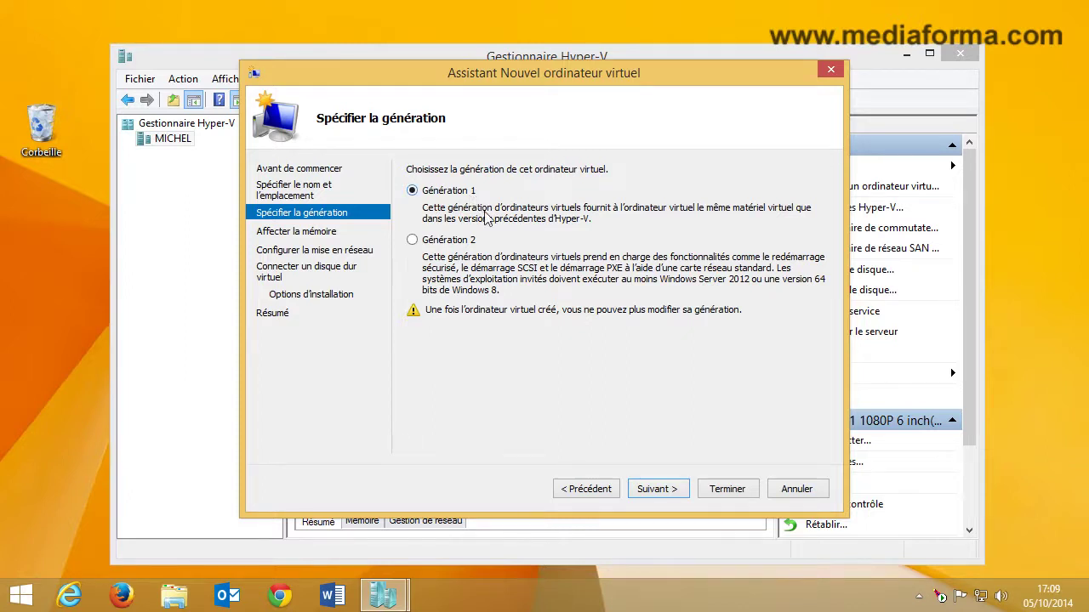
# Keep Génération 1 for the virtual machine and set its startup memory to 3000 Mo.
pyautogui.click(646, 492)
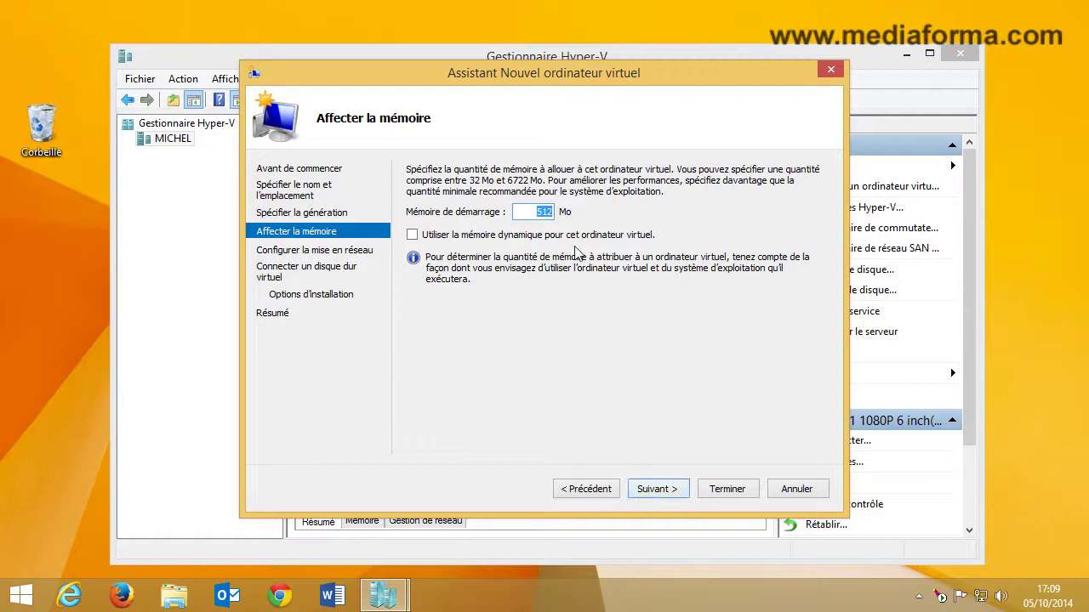
pyautogui.write('3000')
pyautogui.click(679, 501)
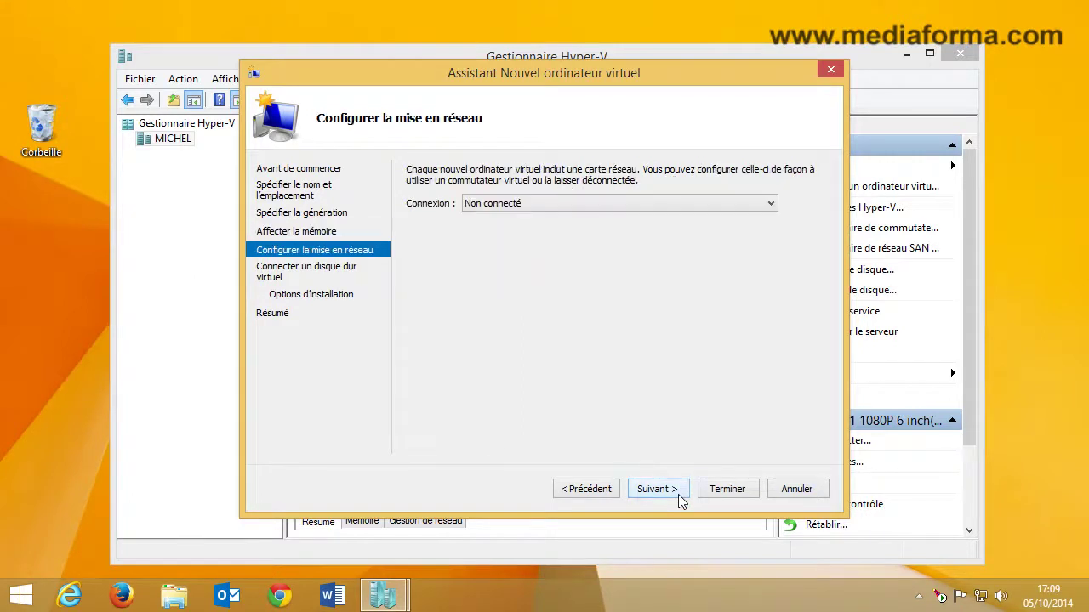
# Connect the virtual machine's network adapter to Ethernet1 and accept the default settings for a new virtual hard disk.
pyautogui.click(540, 207)
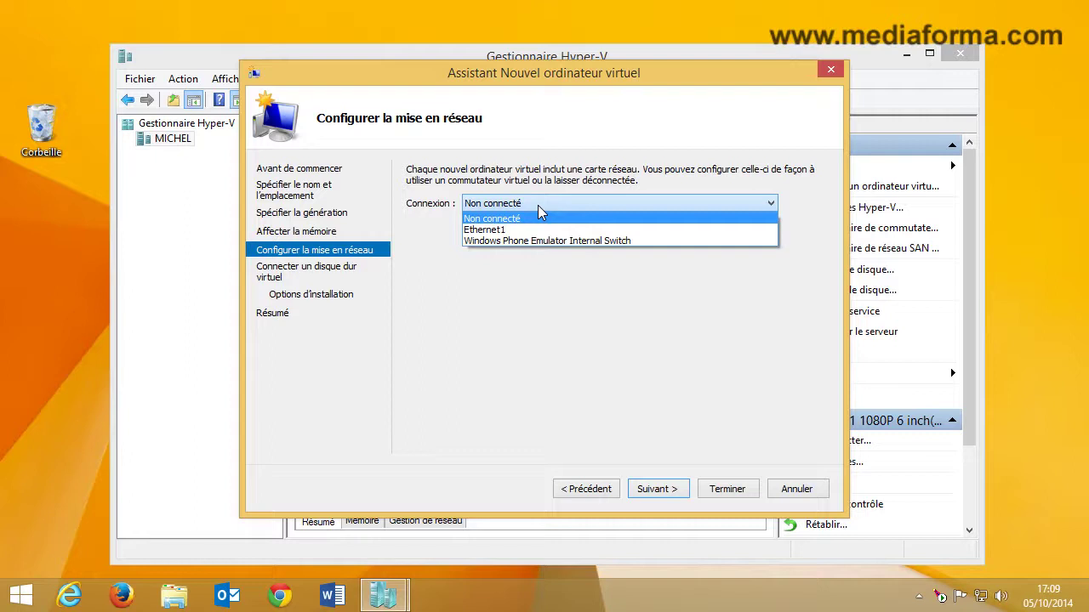
pyautogui.click(520, 229)
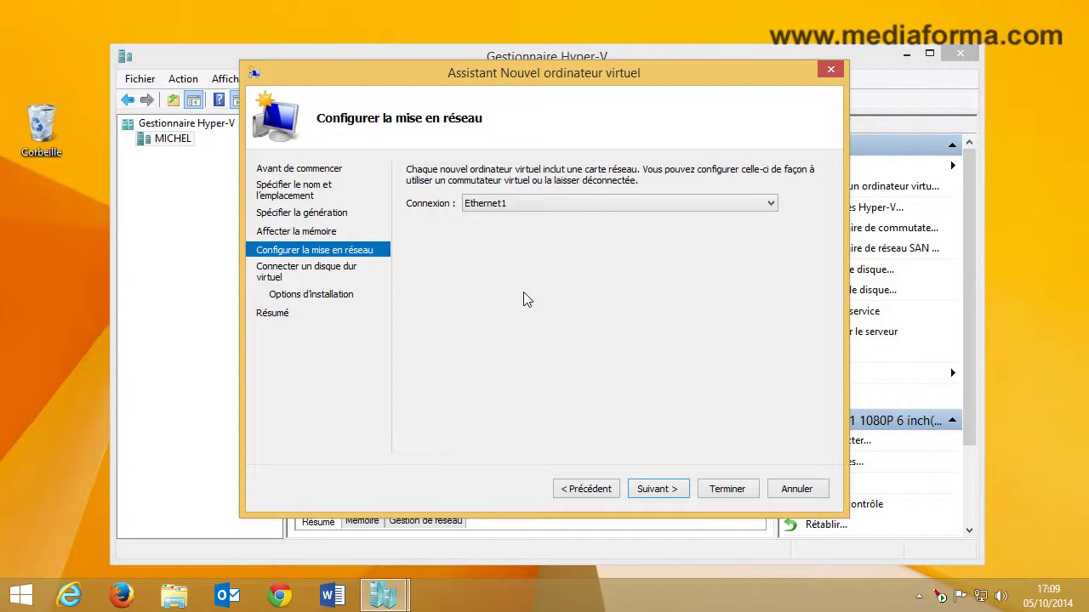
pyautogui.click(658, 485)
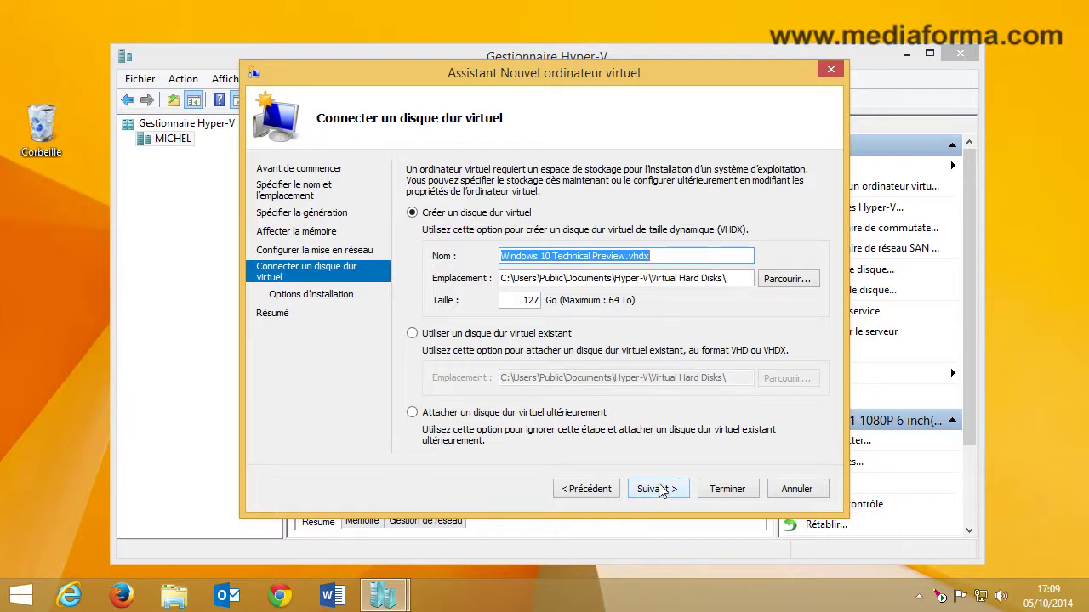
pyautogui.click(655, 490)
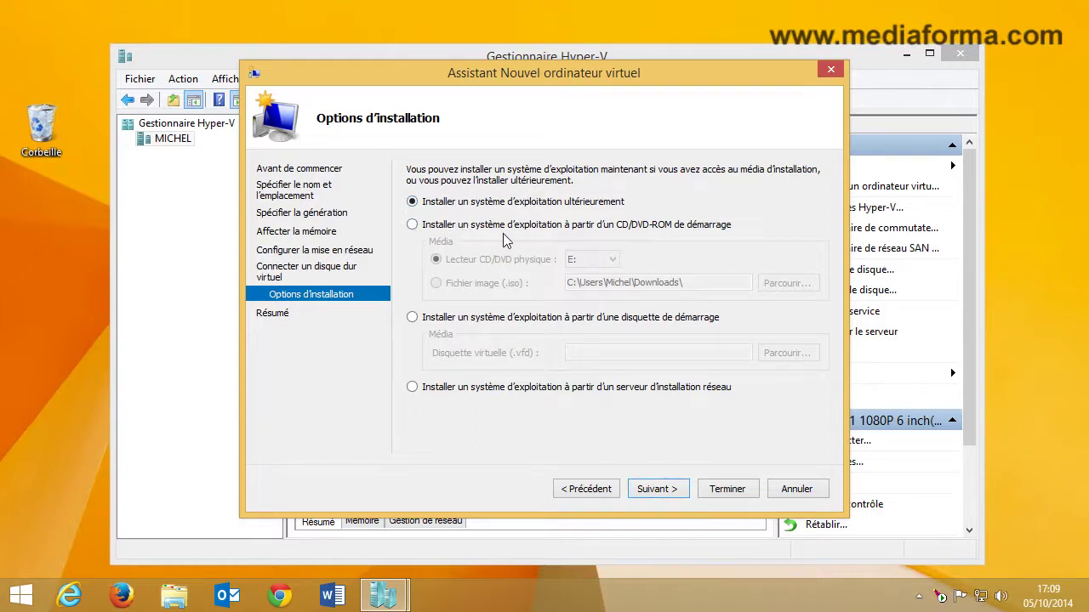
# Choose installation from the Windows Technical Preview ISO file in G:\data\téléchargements and finish creating the virtual machine.
pyautogui.click(412, 225)
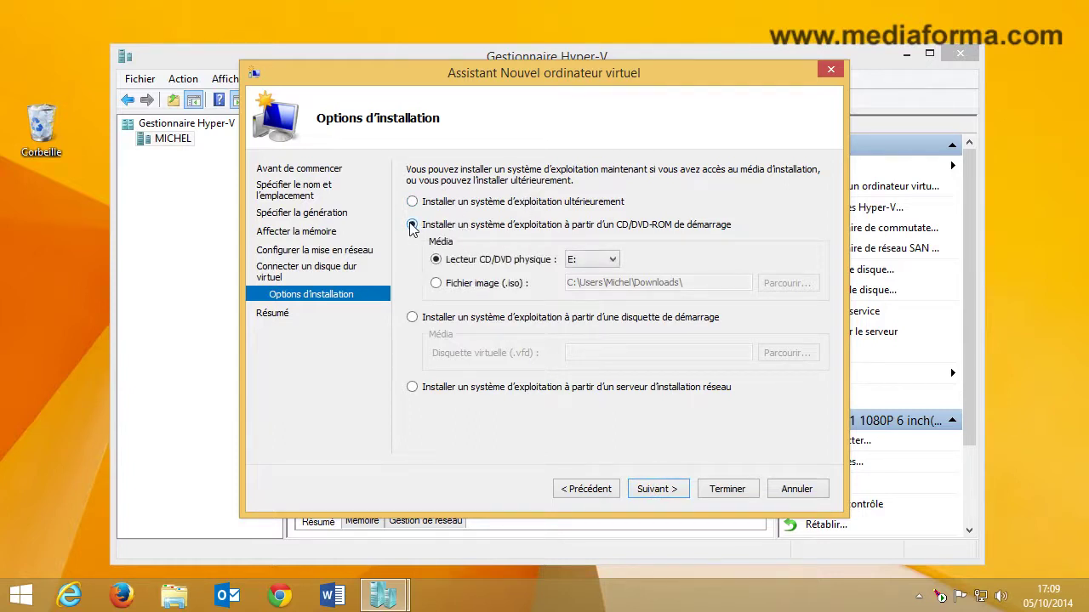
pyautogui.click(436, 283)
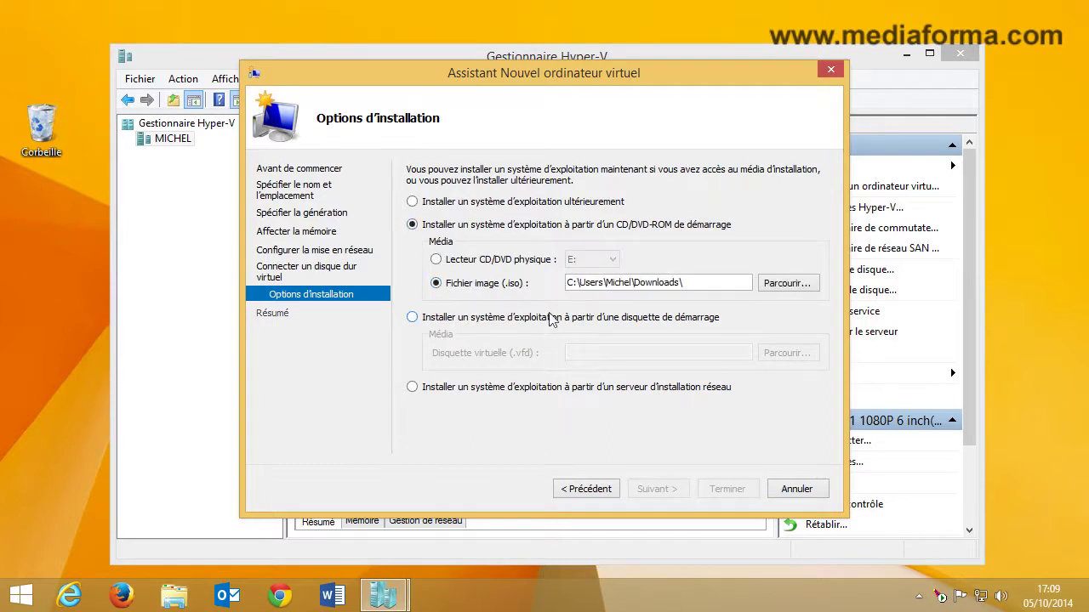
pyautogui.click(777, 287)
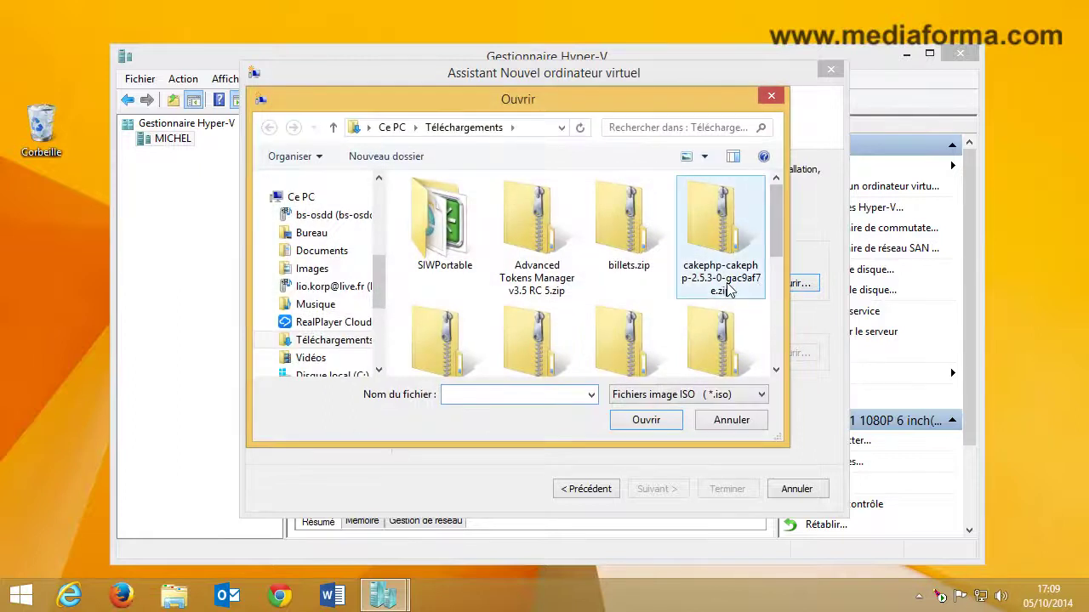
pyautogui.click(368, 130)
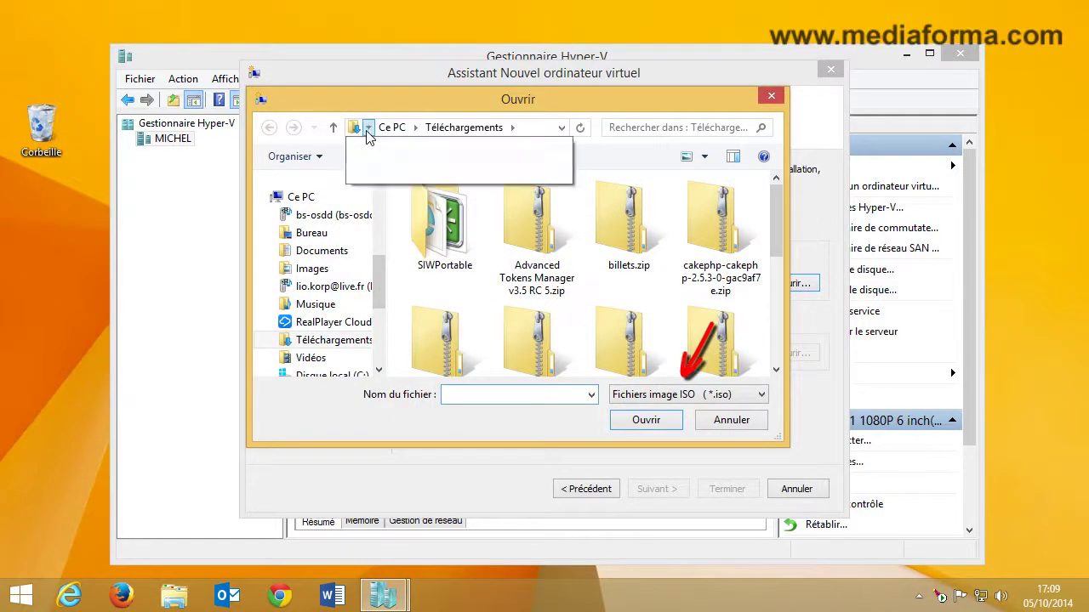
pyautogui.click(388, 228)
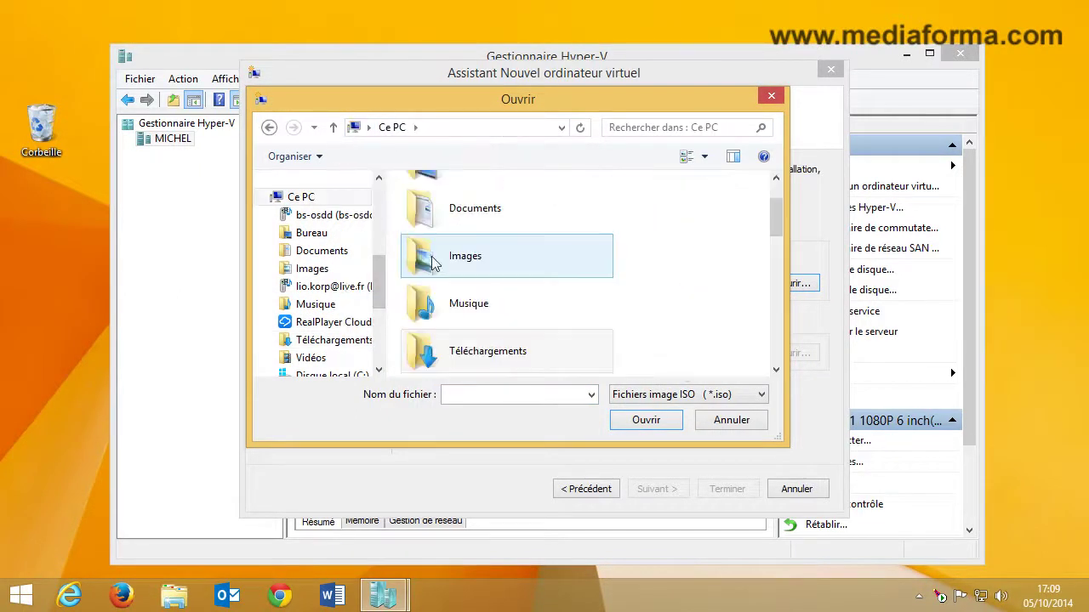
pyautogui.scroll(-2, 777, 315)
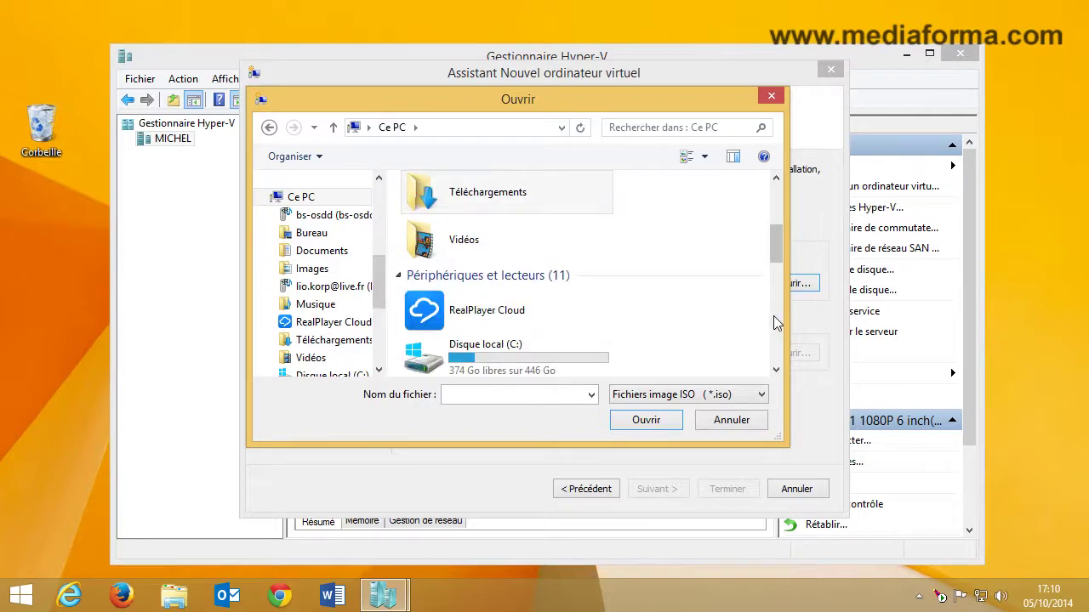
pyautogui.scroll(-3, 776, 319)
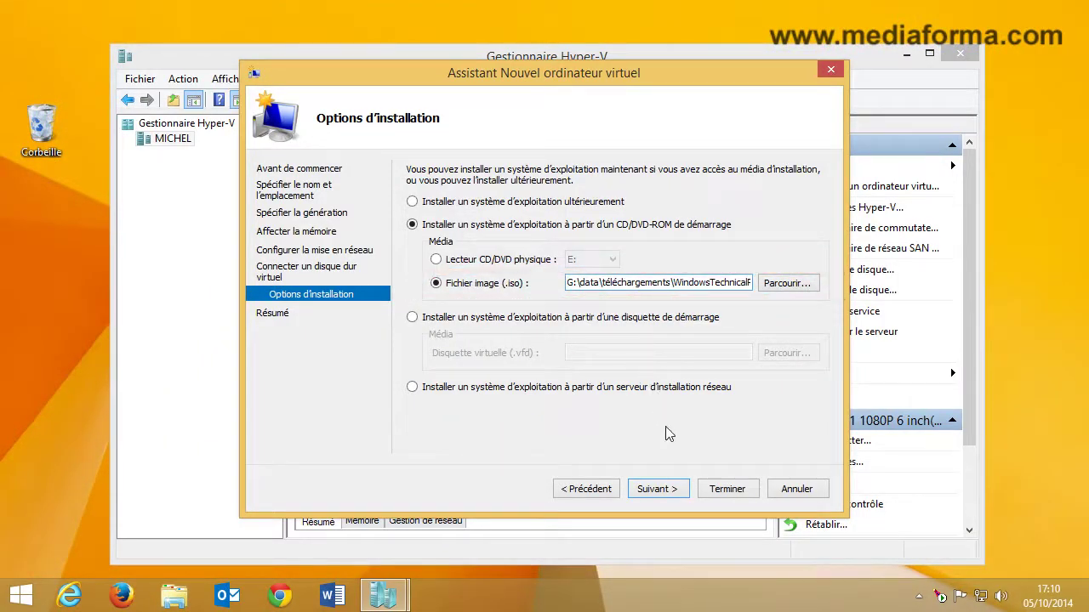
pyautogui.click(674, 496)
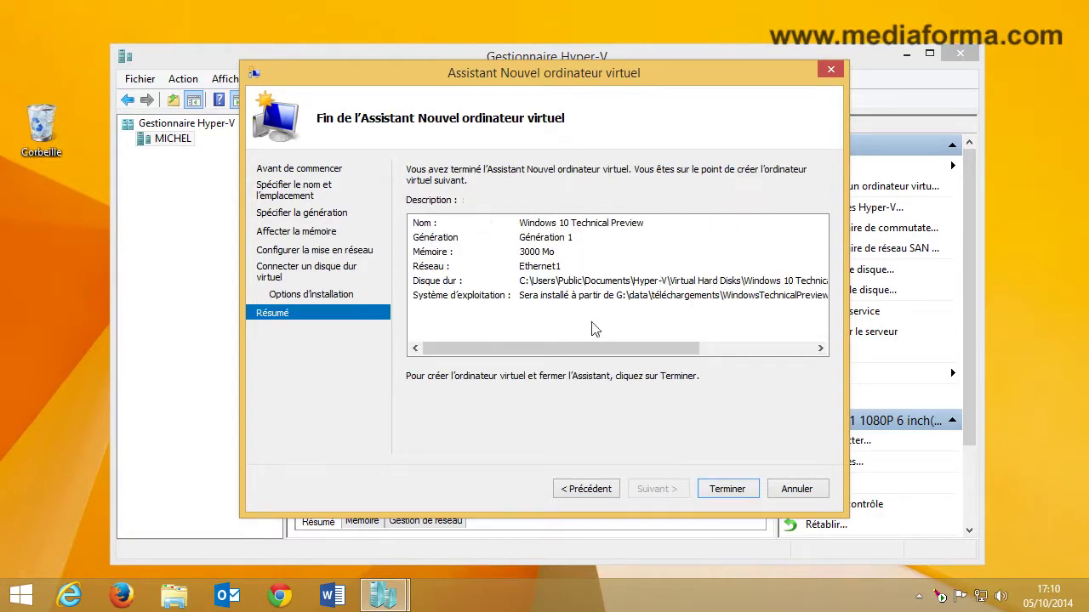
pyautogui.click(718, 491)
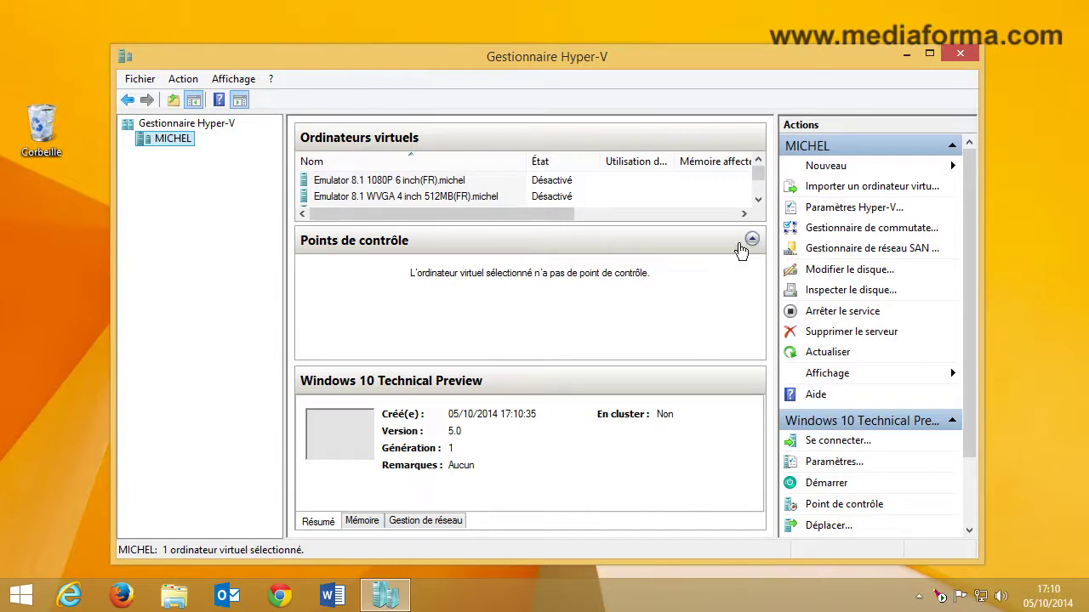
# Find the Windows 10 Technical Preview virtual machine in the list, open a connection to it and start it.
pyautogui.click(758, 199)
pyautogui.click(758, 199)
pyautogui.click(758, 199)
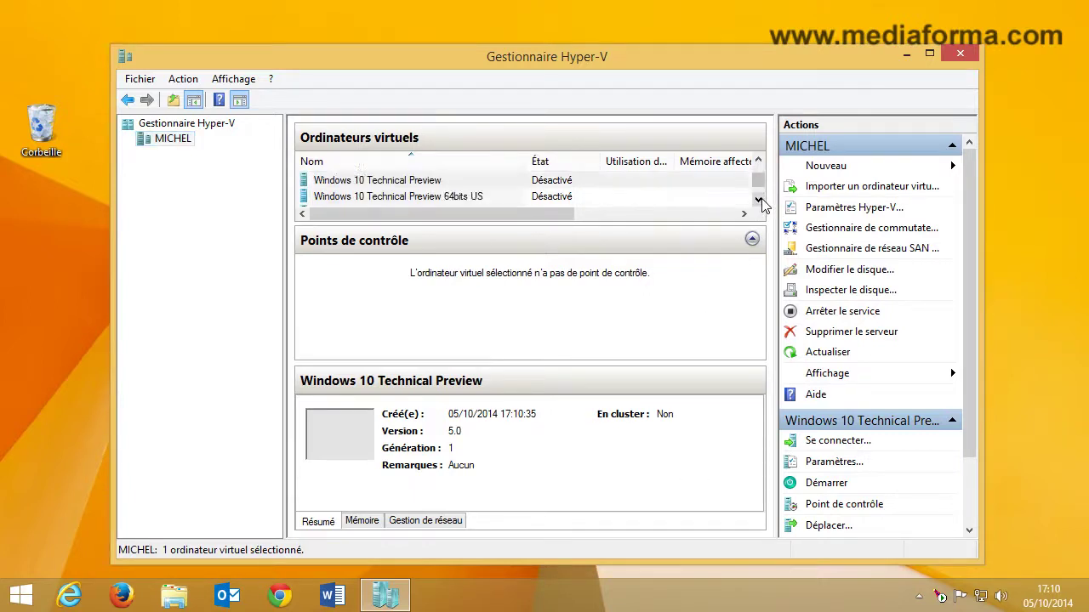
pyautogui.click(434, 186)
pyautogui.click(434, 186)
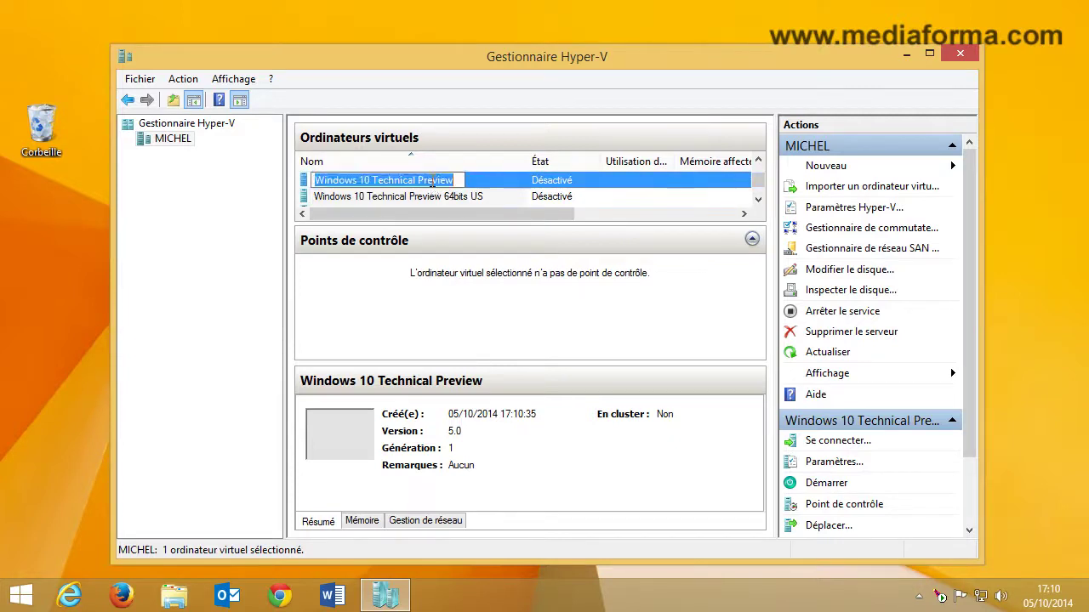
pyautogui.doubleClick(304, 184)
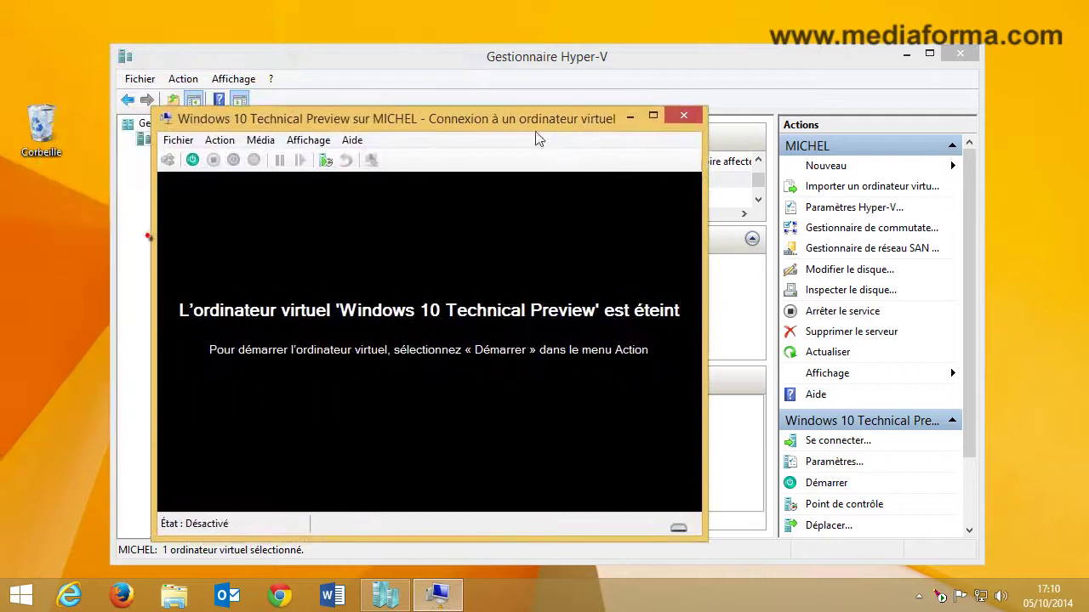
pyautogui.click(193, 161)
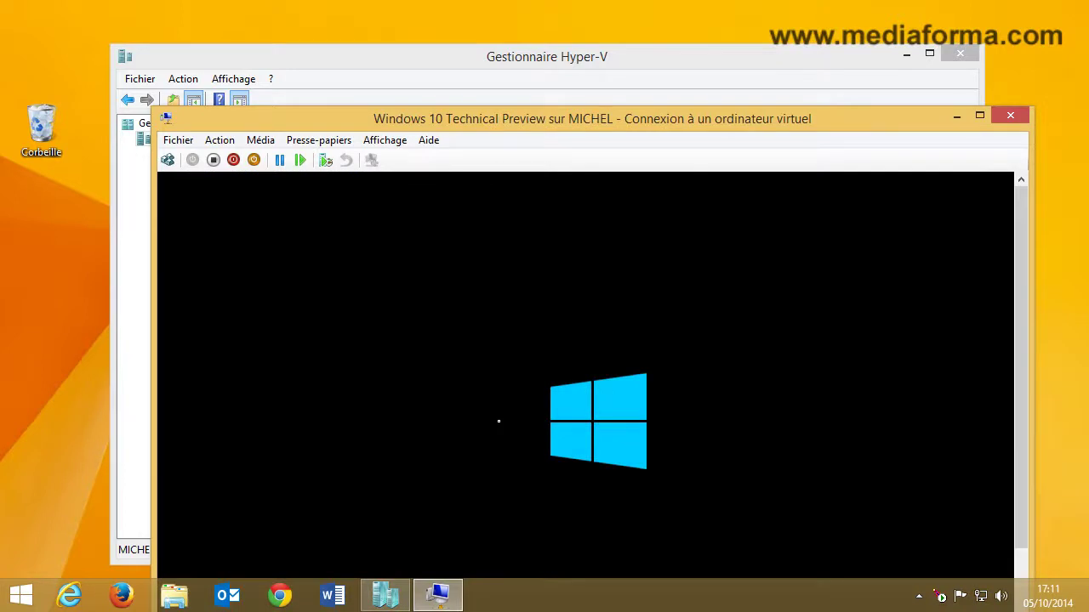
# Move the virtual machine window and the Windows Setup window inside it higher on the screen.
pyautogui.moveTo(540, 119); pyautogui.dragTo(504, 35)
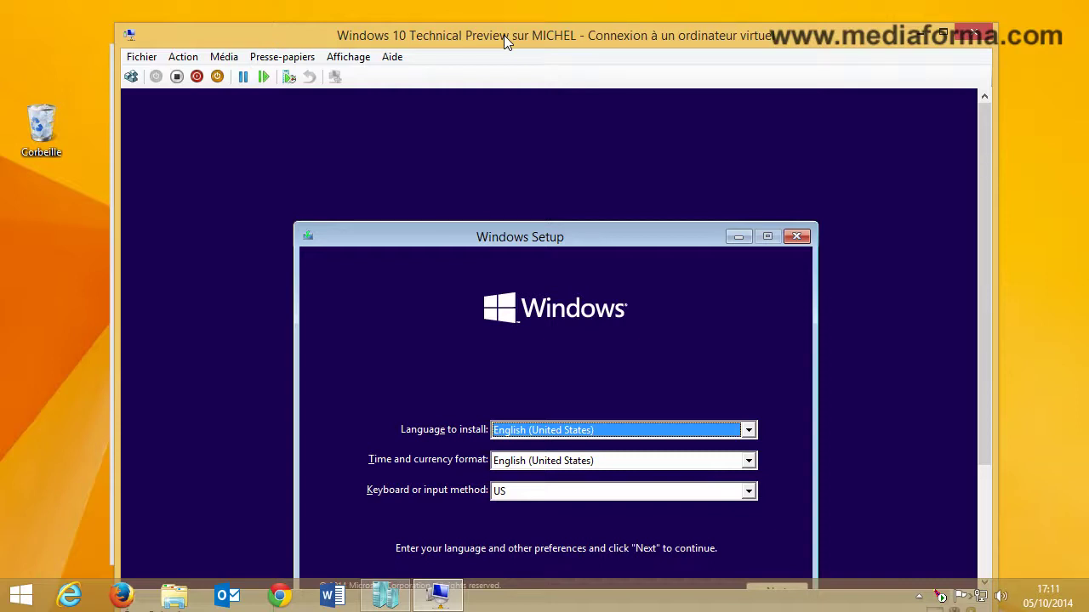
pyautogui.moveTo(375, 231); pyautogui.dragTo(372, 161)
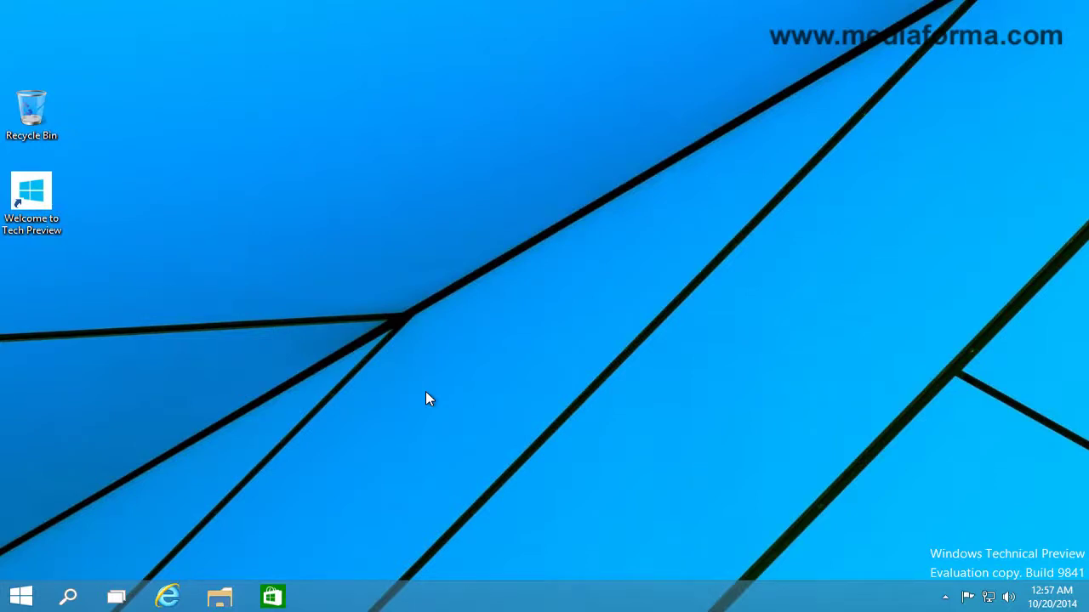
# Launch the Musique app from the Start menu, restore it to a floating window, widen it and move it on the desktop.
pyautogui.press('super')
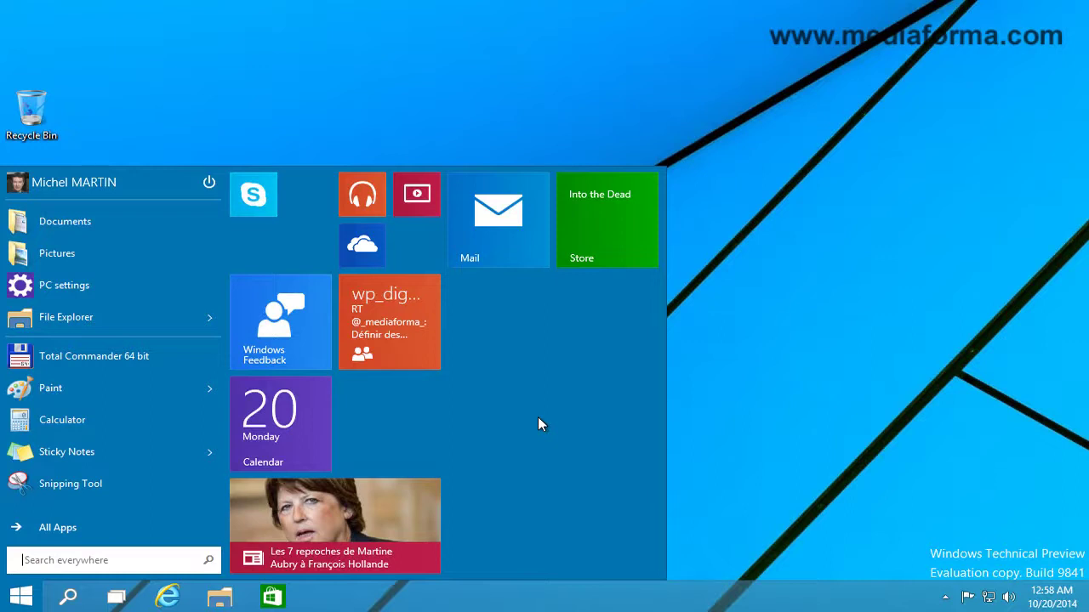
pyautogui.click(362, 196)
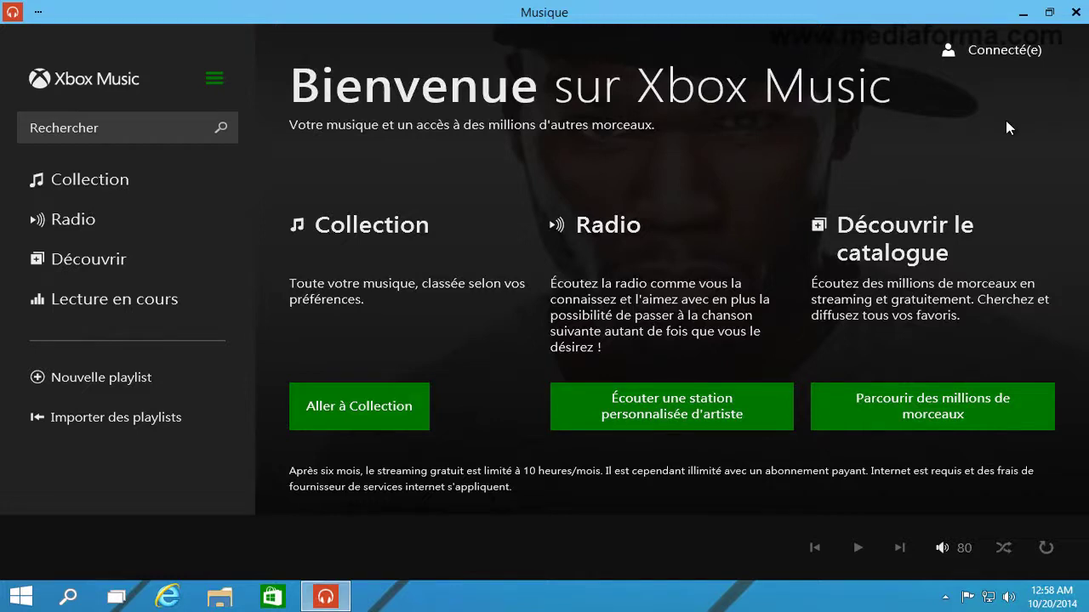
pyautogui.click(1049, 13)
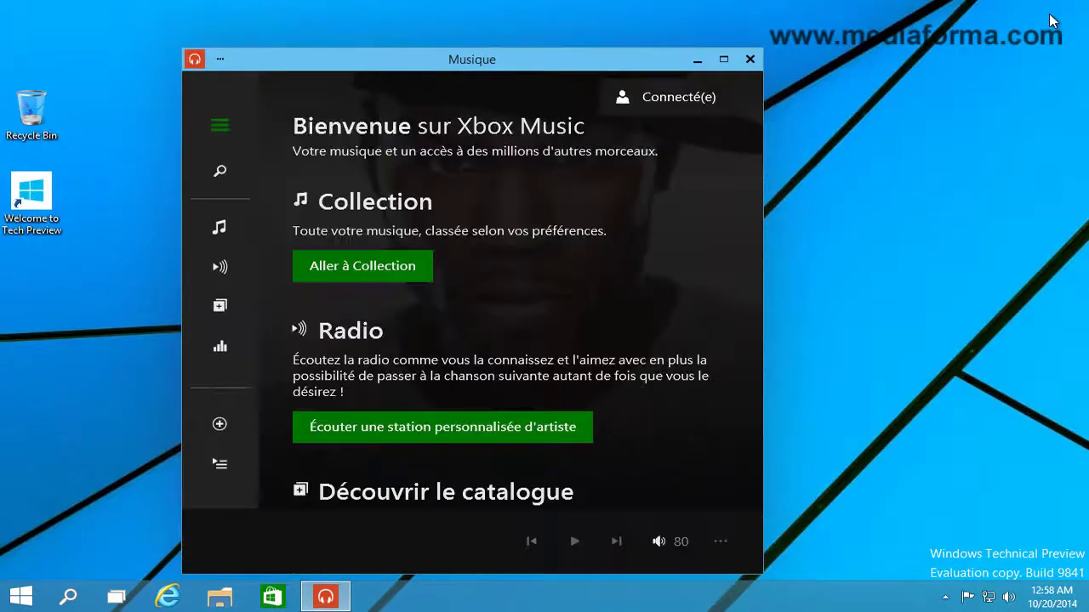
pyautogui.moveTo(556, 61)
pyautogui.mouseDown()
pyautogui.moveTo(726, 54)
pyautogui.moveTo(555, 66)
pyautogui.mouseUp()
pyautogui.moveTo(769, 223); pyautogui.dragTo(837, 224)
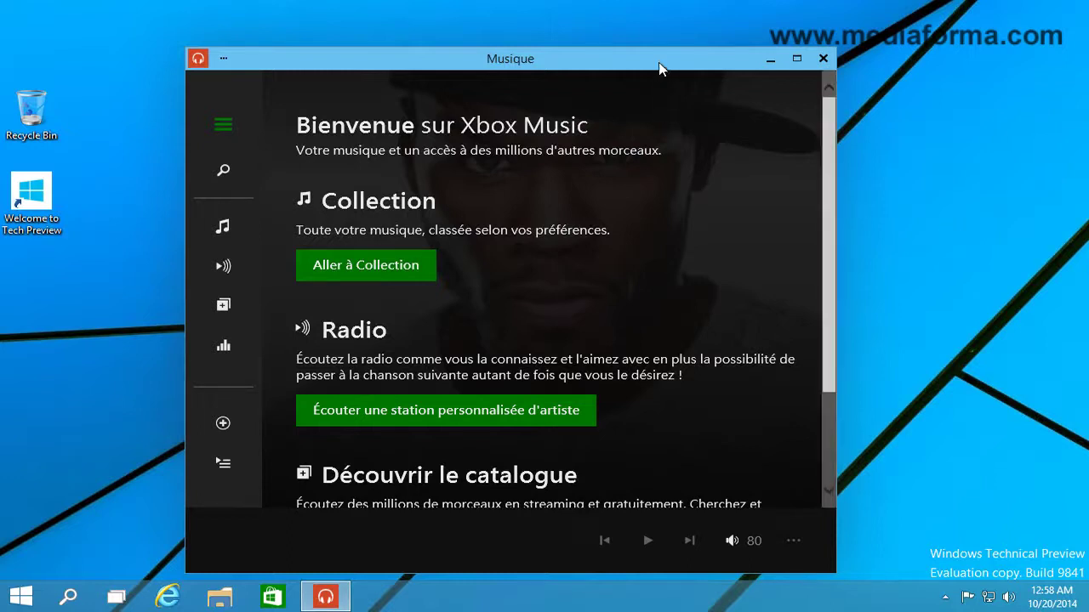
pyautogui.moveTo(658, 48); pyautogui.dragTo(692, 25)
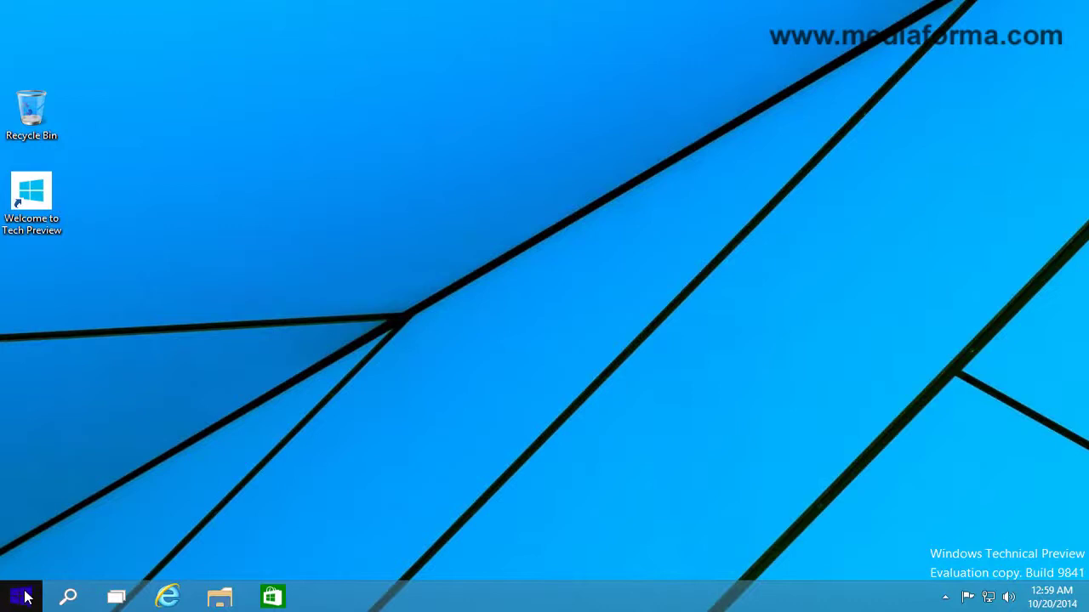
# Pin Calculator from the Start menu's program list to Start as a tile.
pyautogui.click(23, 597)
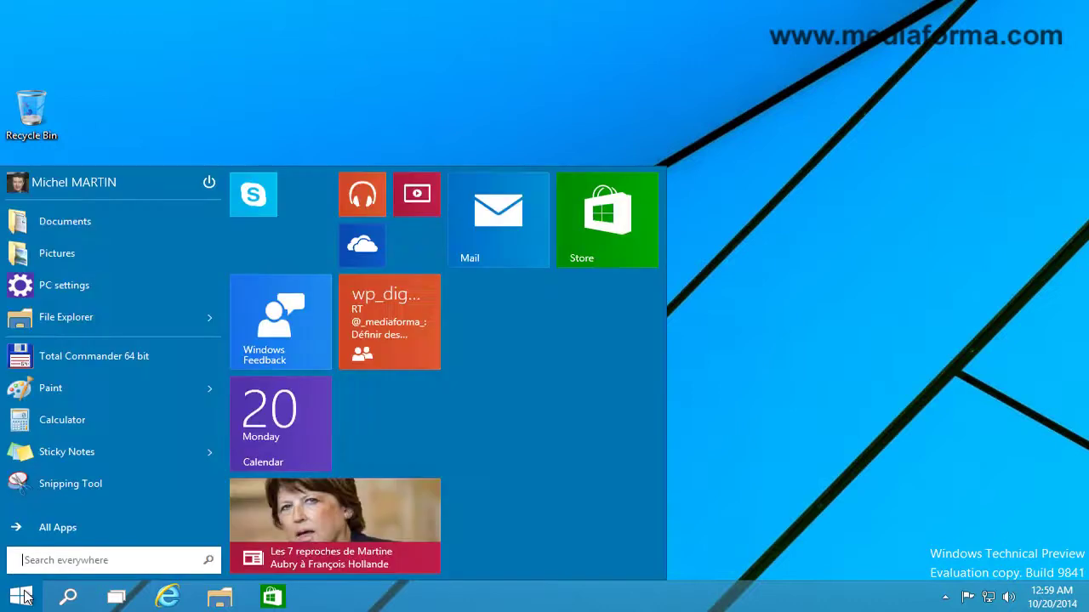
pyautogui.rightClick(72, 420)
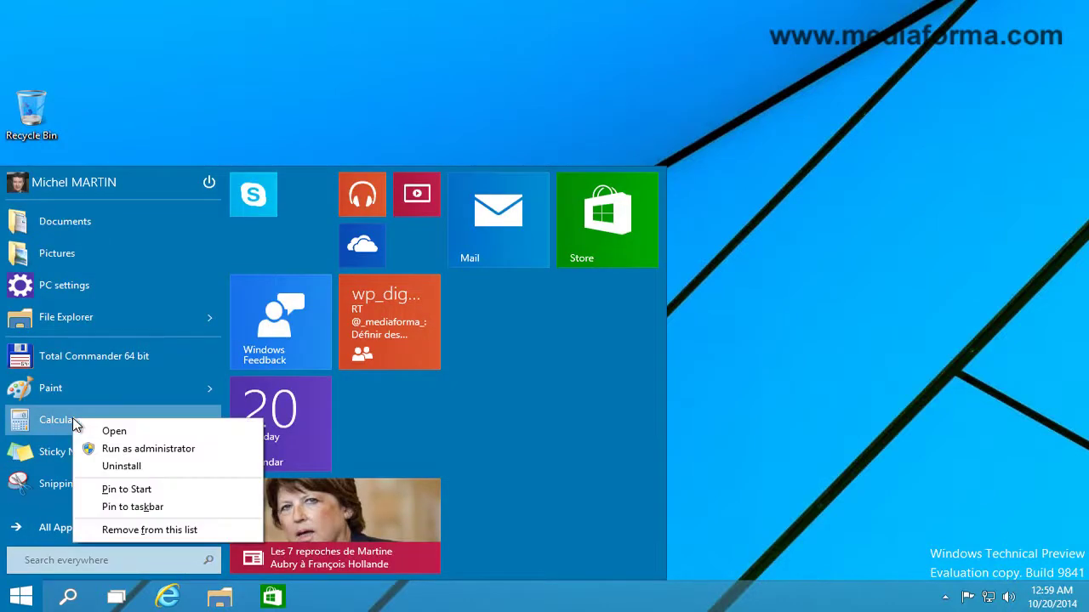
pyautogui.click(173, 493)
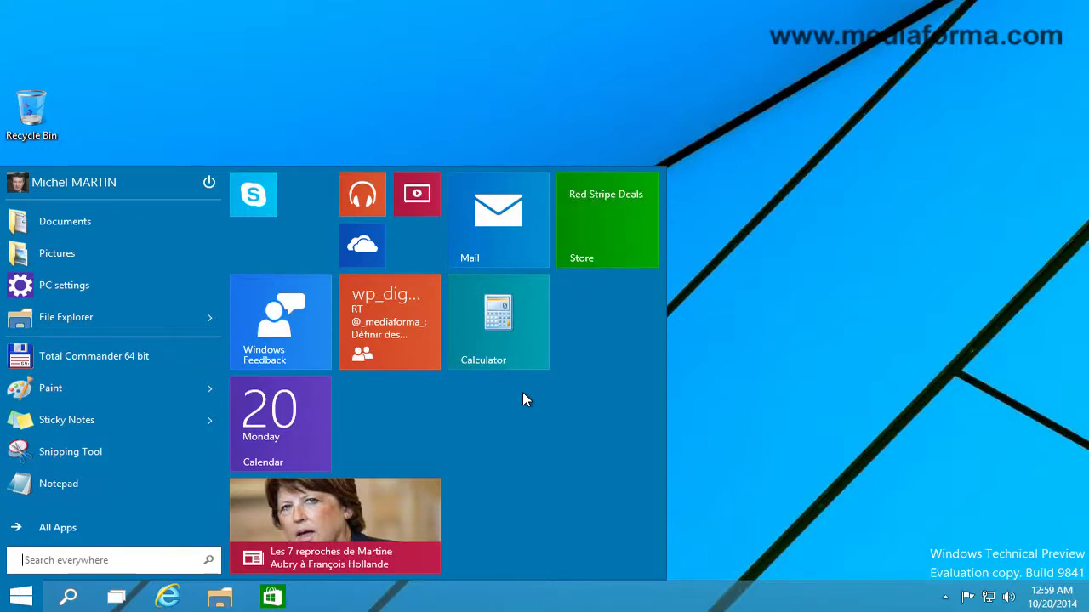
# Pin the Finance app from the full list of apps to Start and close the Start menu.
pyautogui.click(74, 532)
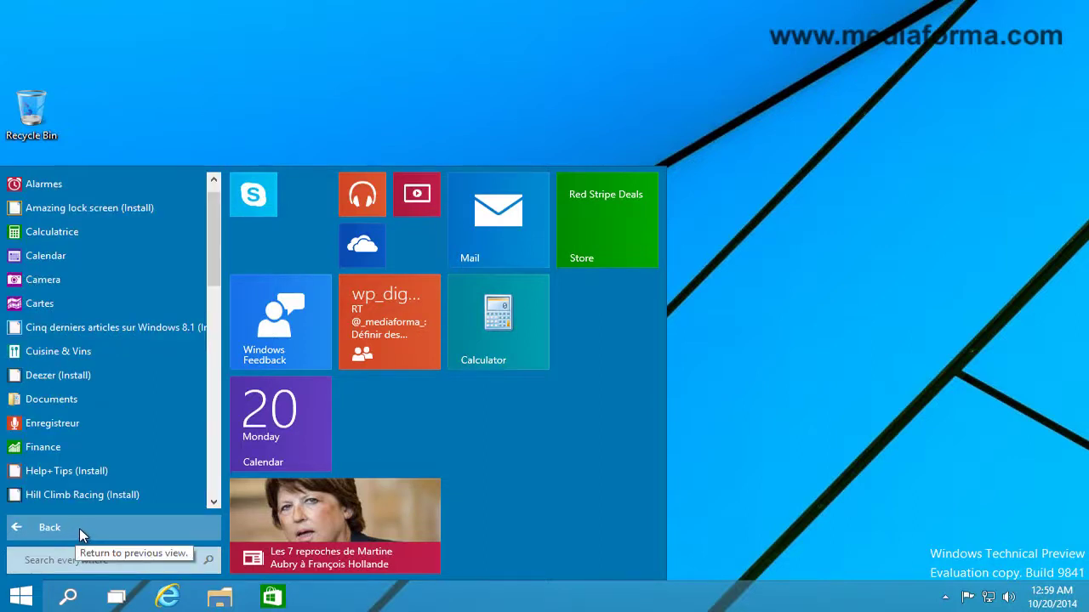
pyautogui.rightClick(64, 451)
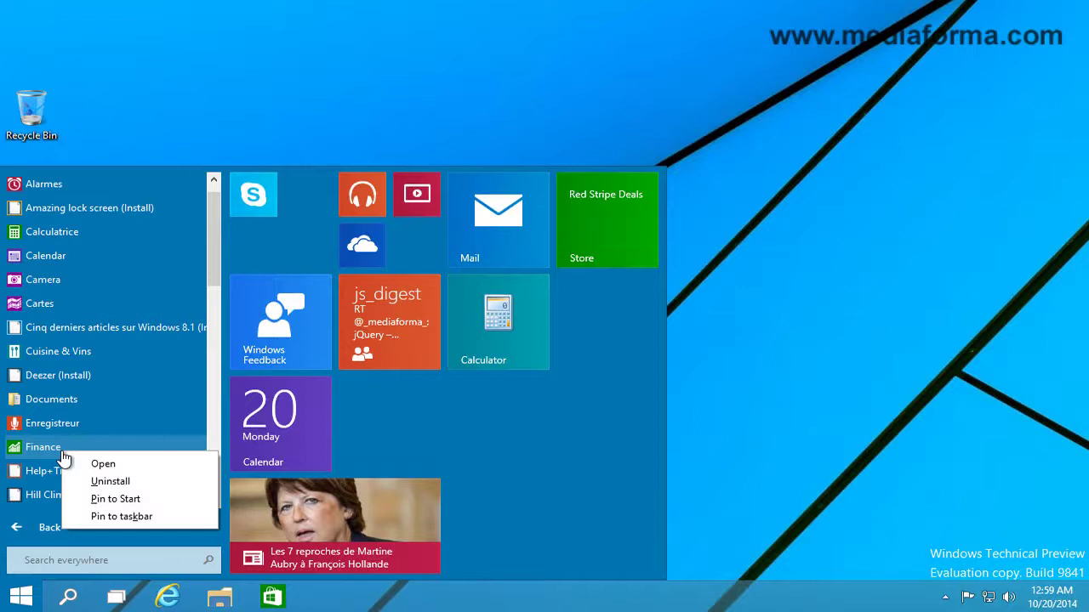
pyautogui.click(140, 502)
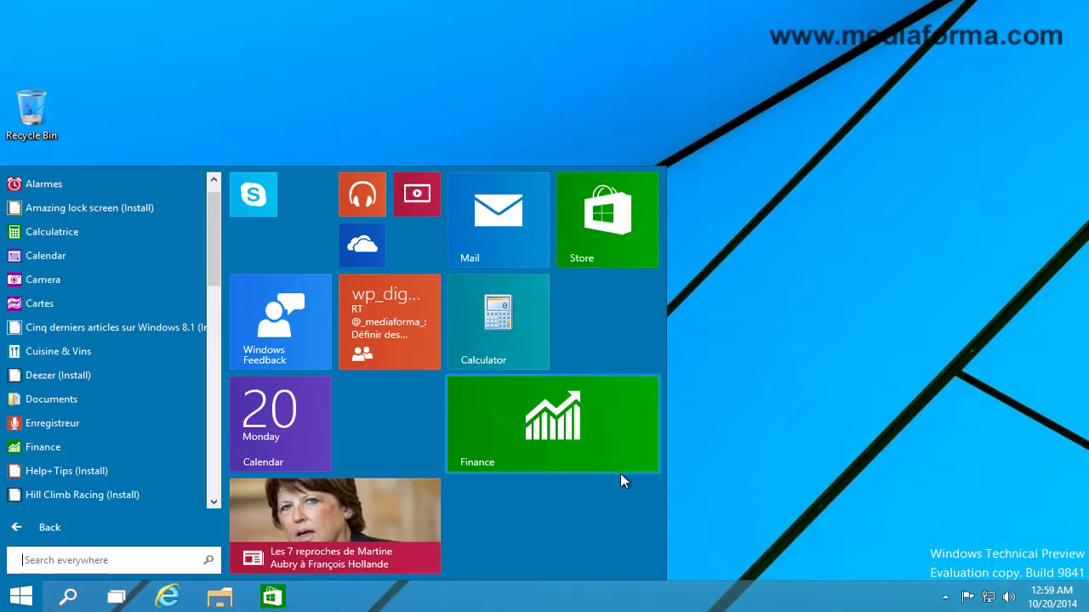
pyautogui.click(800, 448)
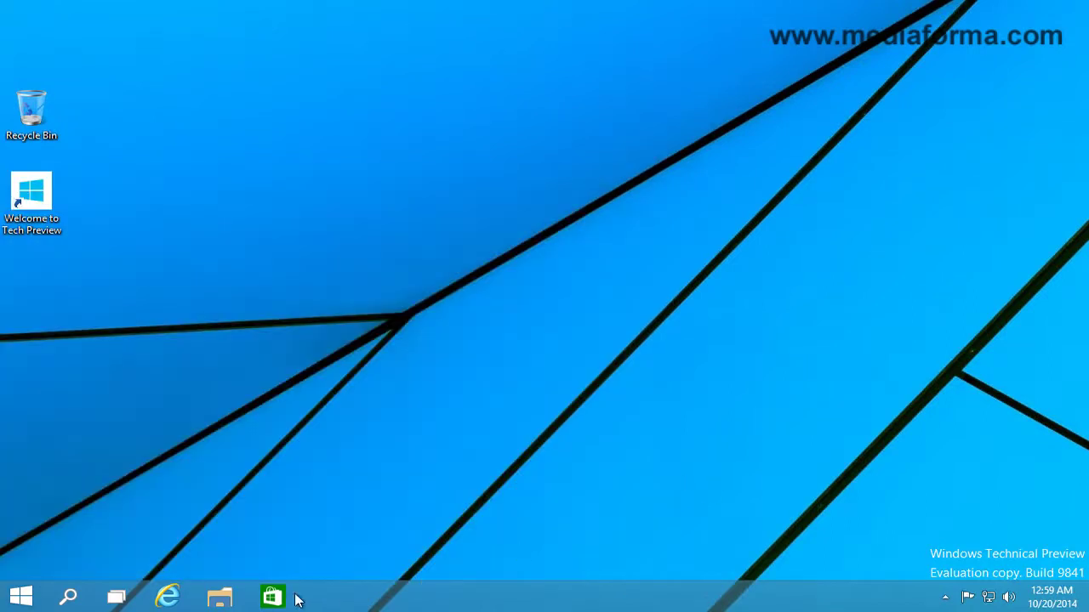
# Browse to the data folder on Local Disk (C:) and pin the bandeau.jpg file to the Start menu.
pyautogui.click(226, 599)
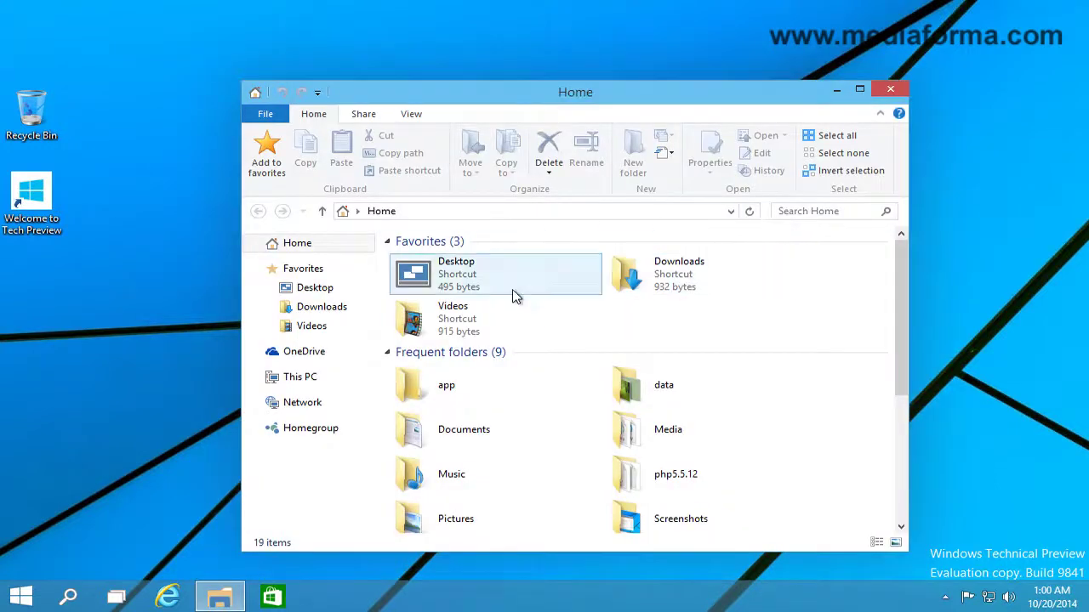
pyautogui.click(303, 381)
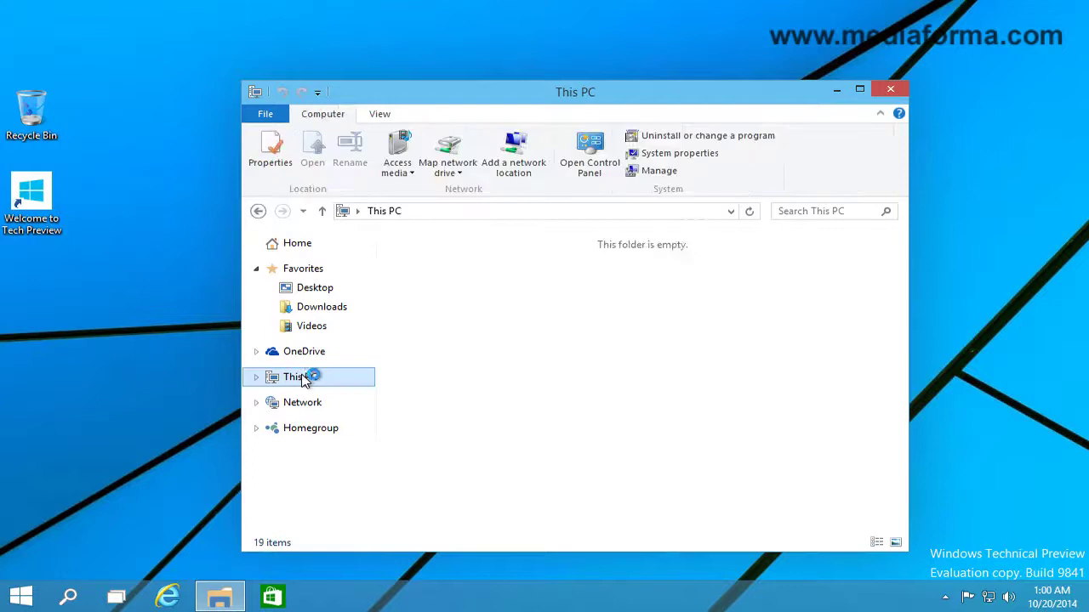
pyautogui.doubleClick(479, 437)
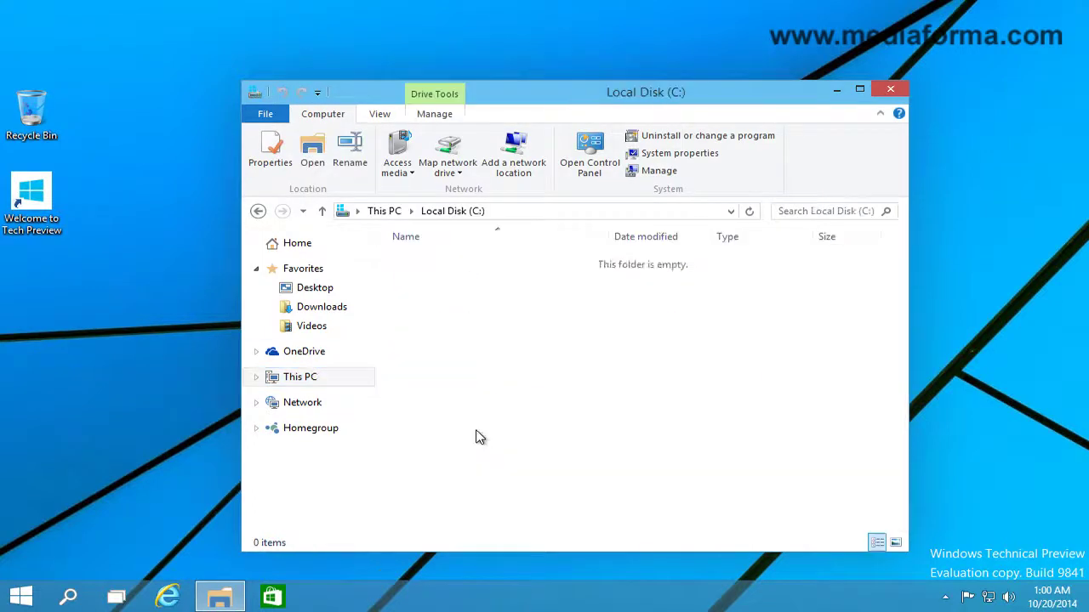
pyautogui.doubleClick(412, 262)
pyautogui.moveTo(445, 277); pyautogui.dragTo(23, 601)
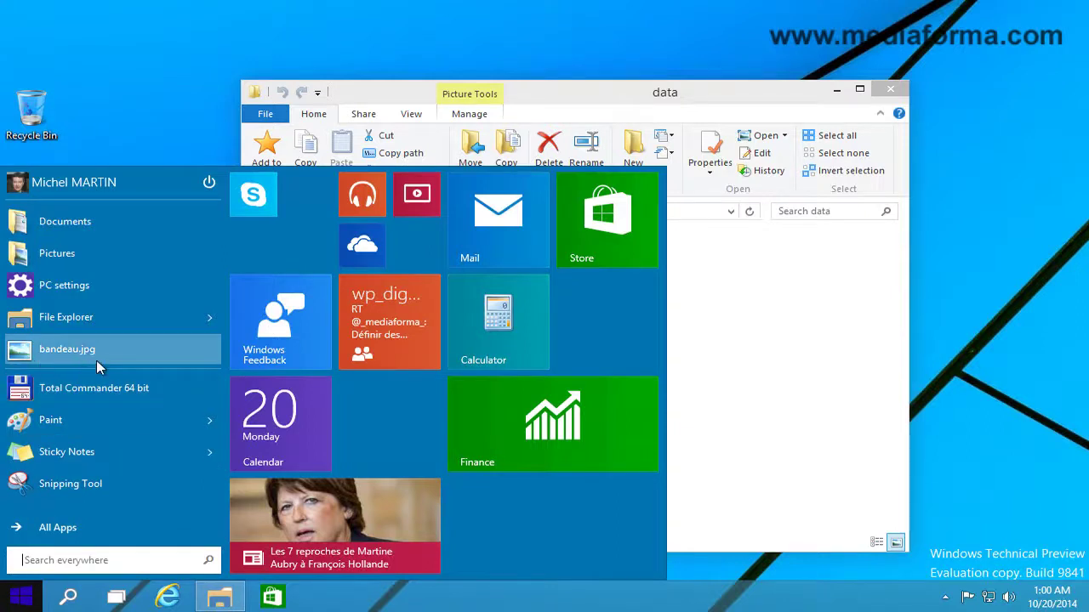
# Move the Calculator tile to the Mail tile's place and shift the File Explorer entry above PC settings in the Start menu.
pyautogui.moveTo(491, 324); pyautogui.dragTo(494, 249)
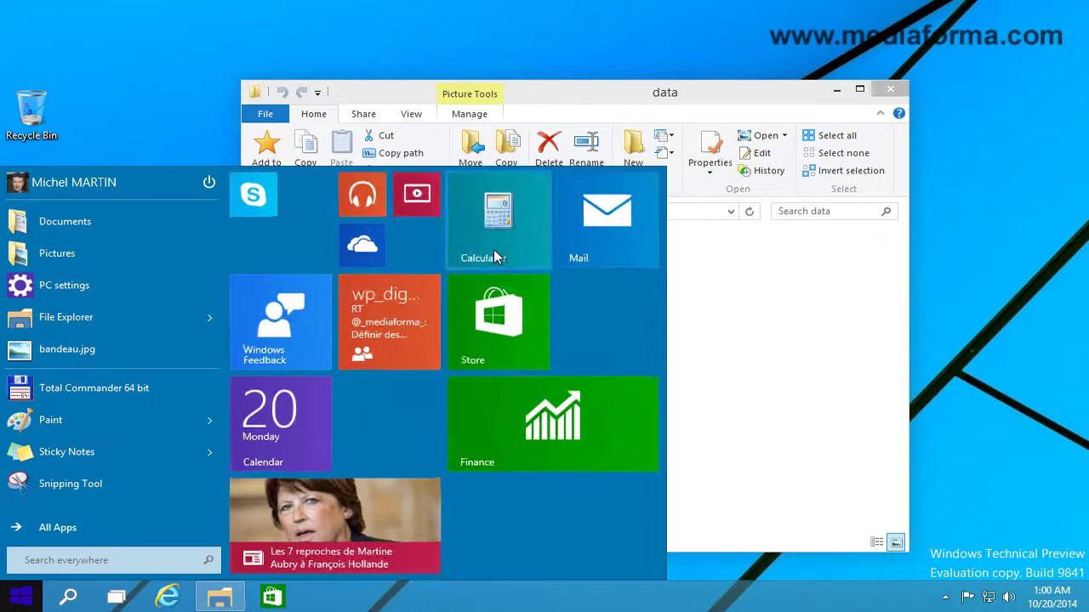
pyautogui.moveTo(75, 319); pyautogui.dragTo(81, 271)
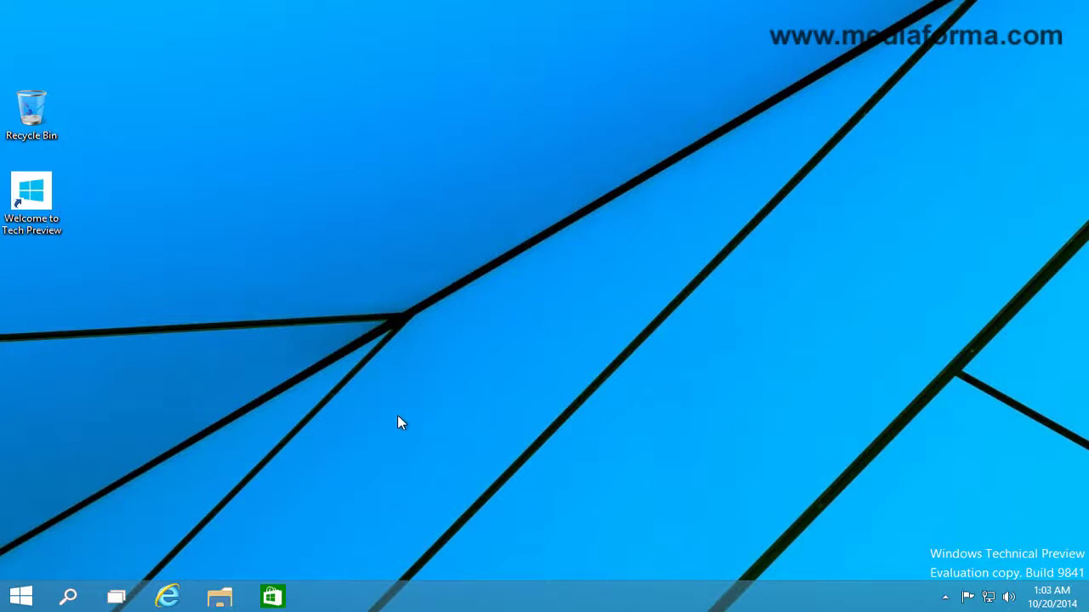
# Search for "navigation" from the Start menu and open Navigation properties.
pyautogui.click(21, 597)
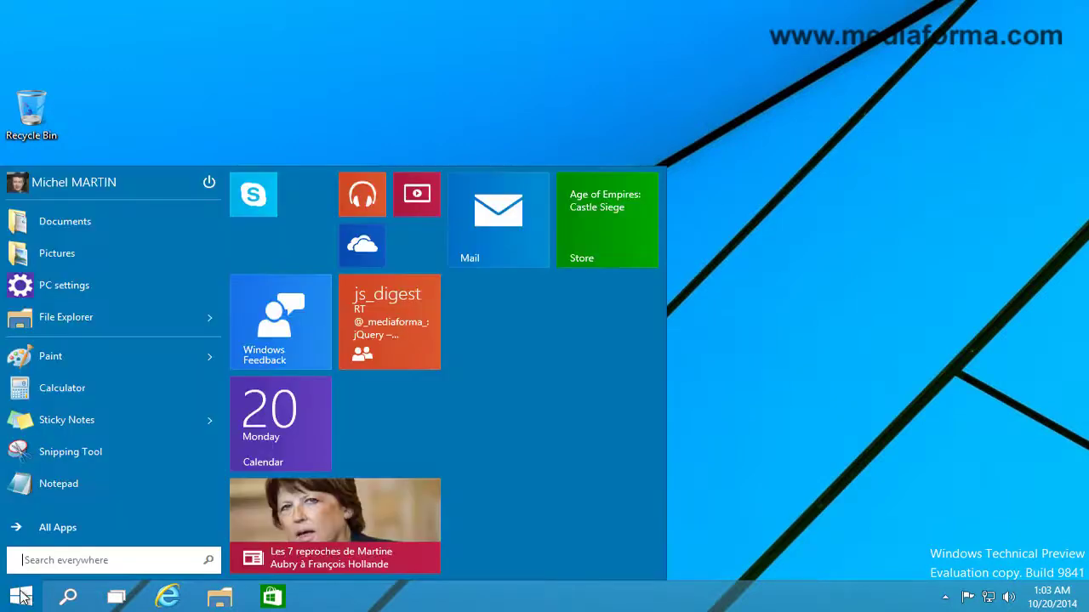
pyautogui.write('navigation')
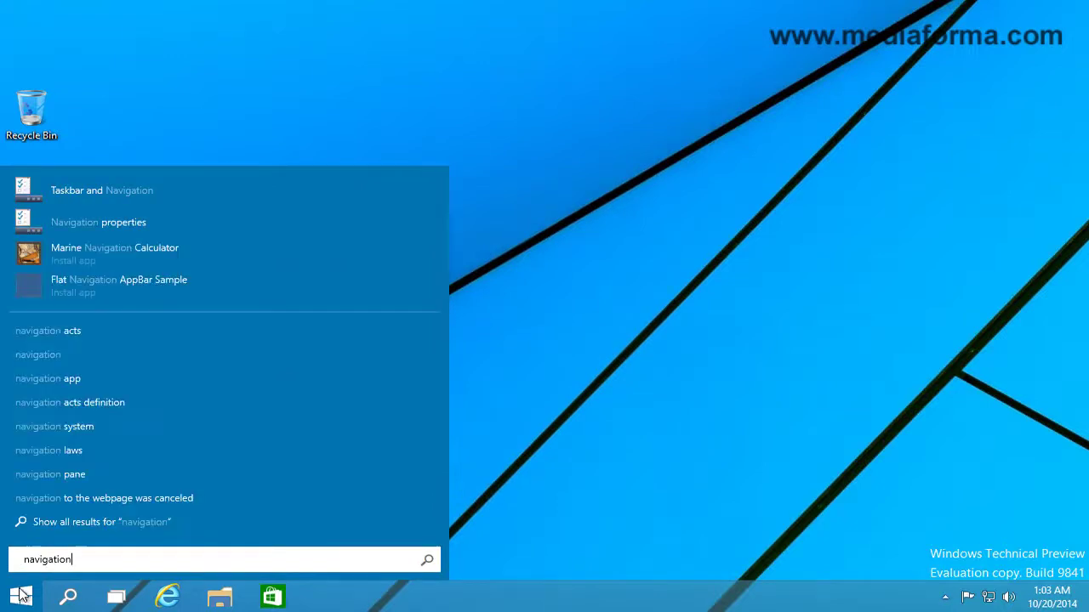
pyautogui.click(118, 226)
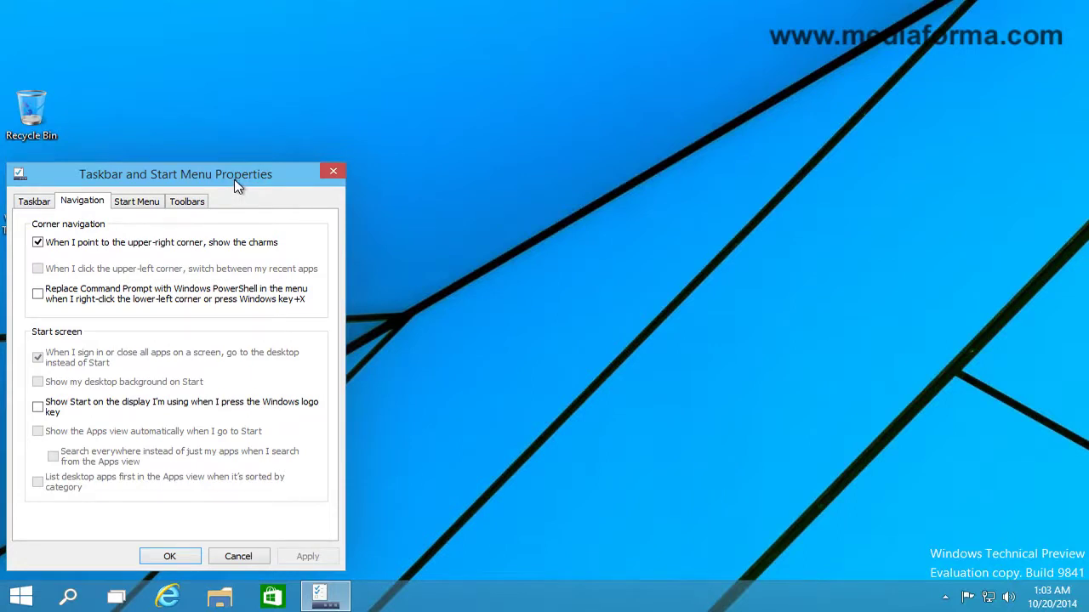
# Turn off "Use the Start menu instead of the Start screen" and sign out to change the setting.
pyautogui.click(138, 208)
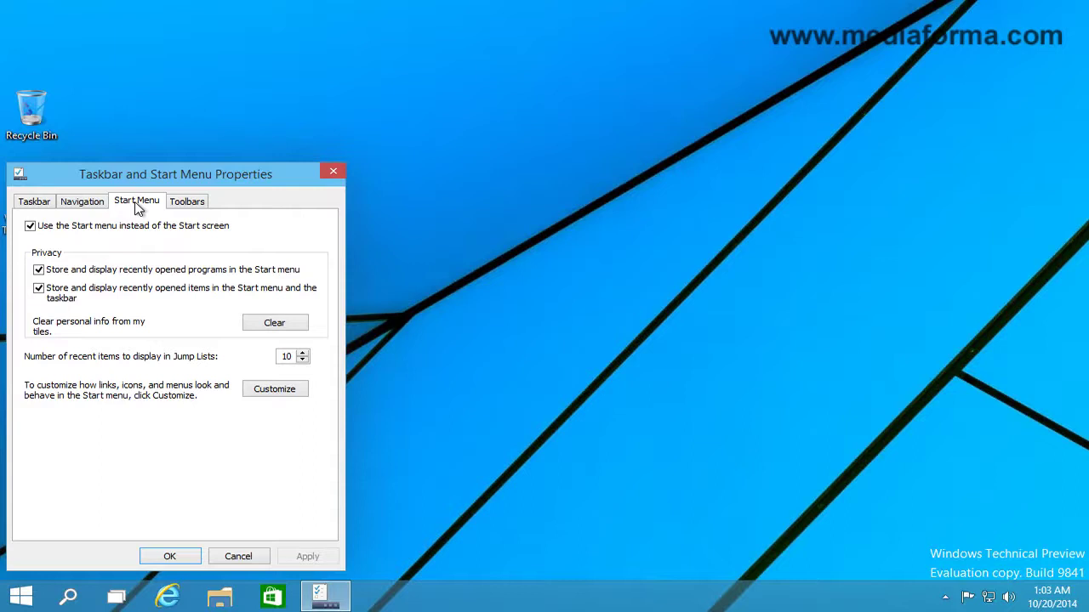
pyautogui.click(30, 228)
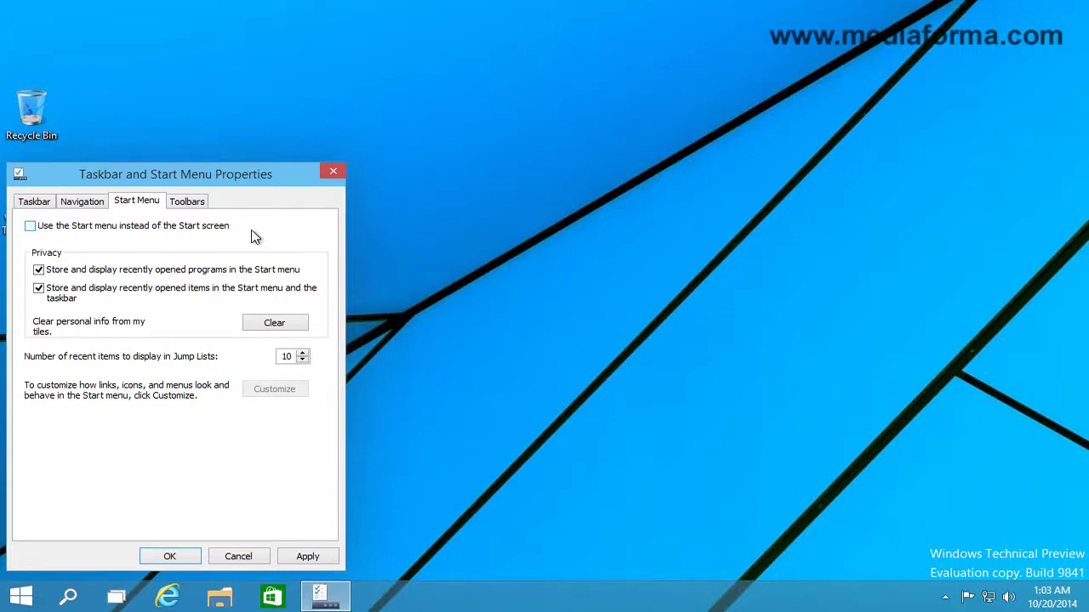
pyautogui.click(177, 558)
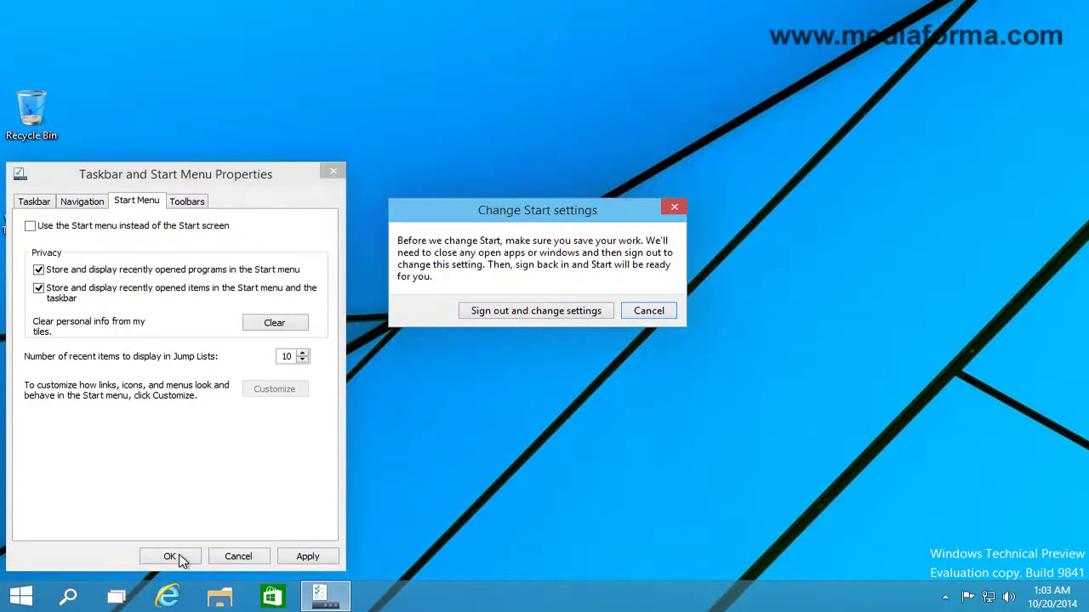
pyautogui.click(559, 312)
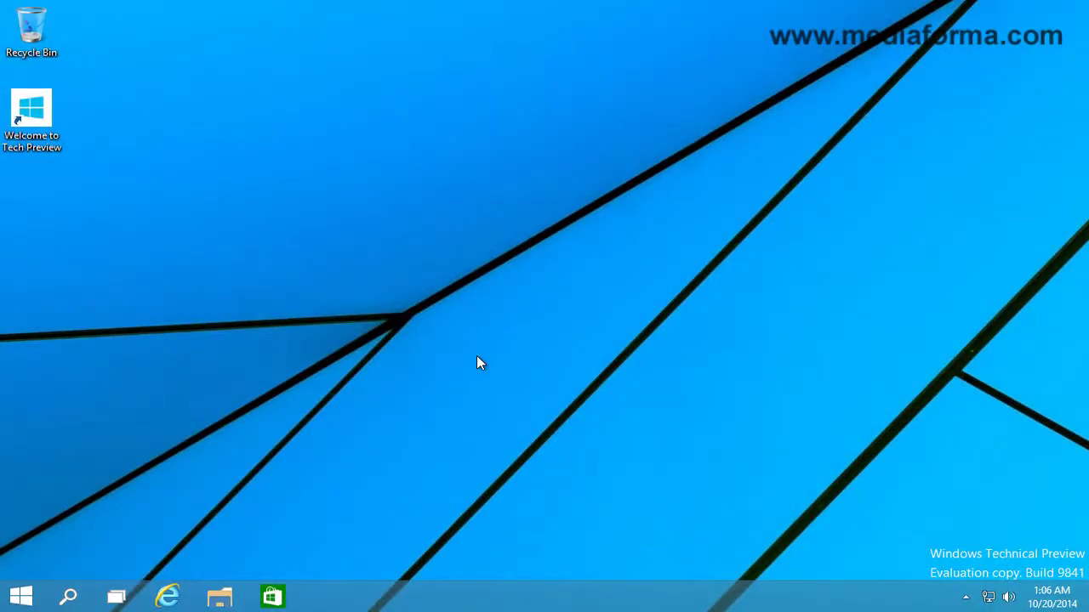
# Display the full Start screen and return to the desktop, two times in a row.
pyautogui.press('super')
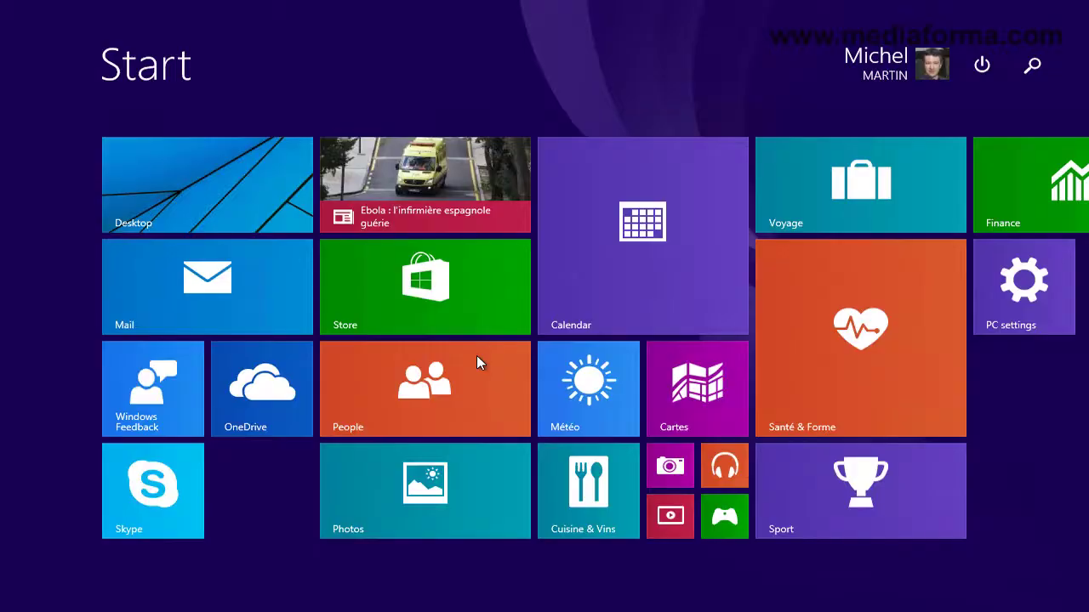
pyautogui.press('super')
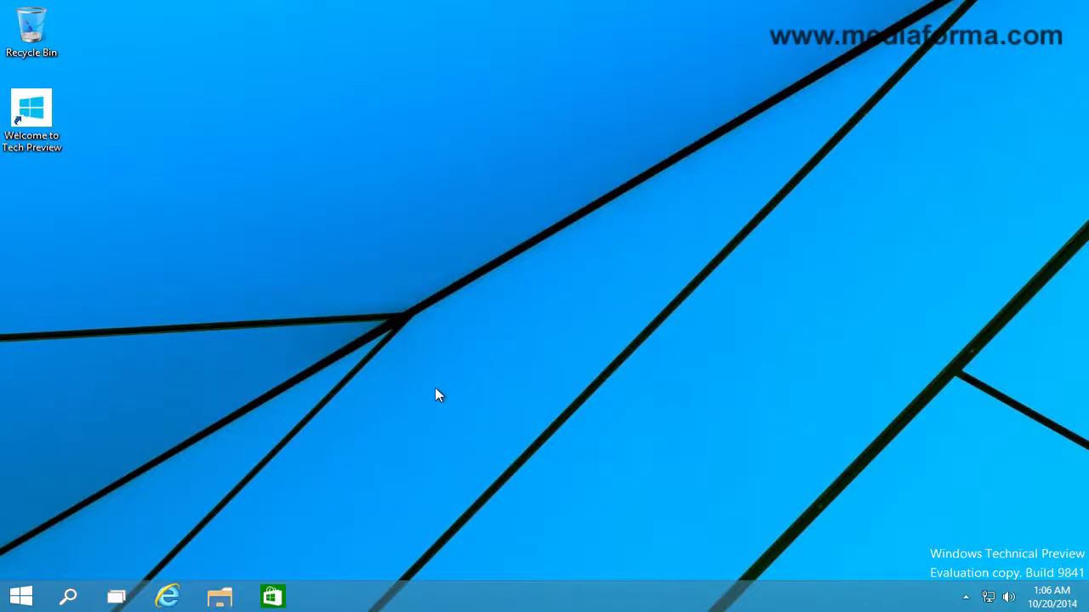
pyautogui.click(21, 596)
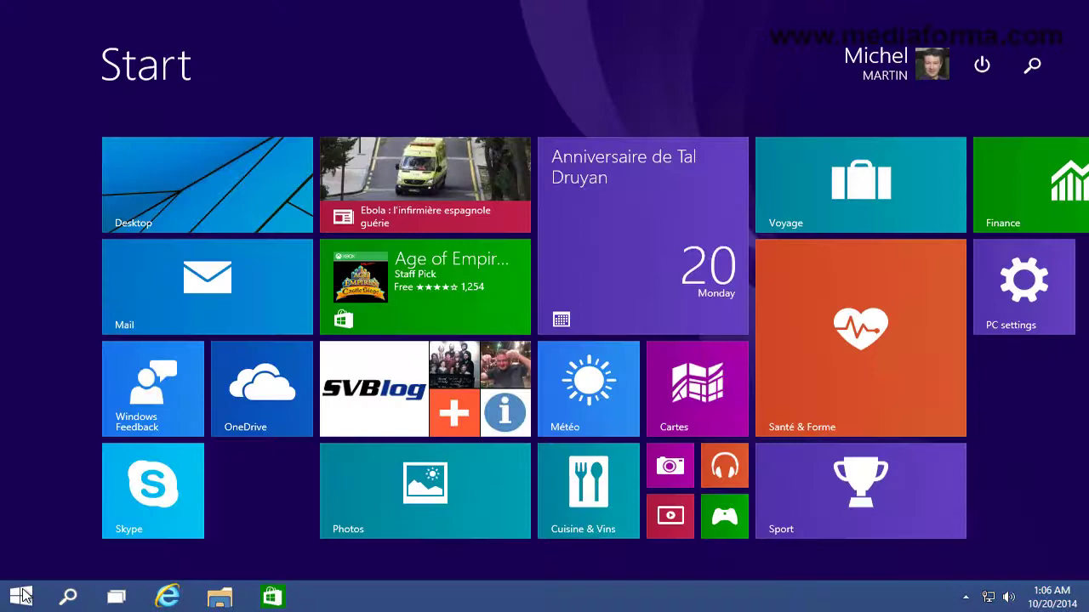
pyautogui.click(23, 597)
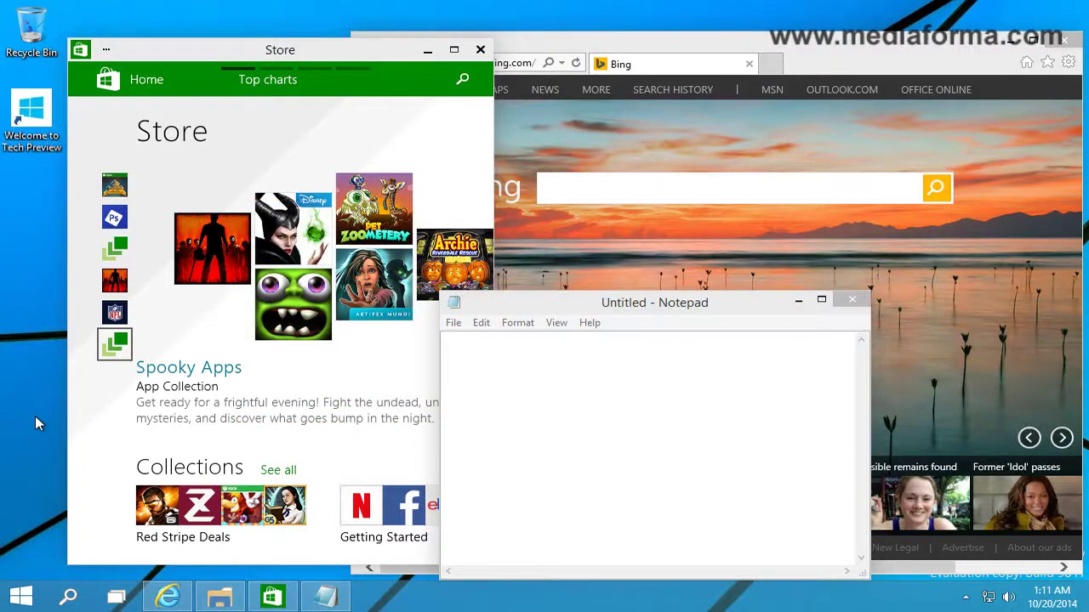
# Cycle through the open windows to bring Internet Explorer and Store to the front, and show all open windows in Task View.
pyautogui.hotkey('alt', 'Tab')
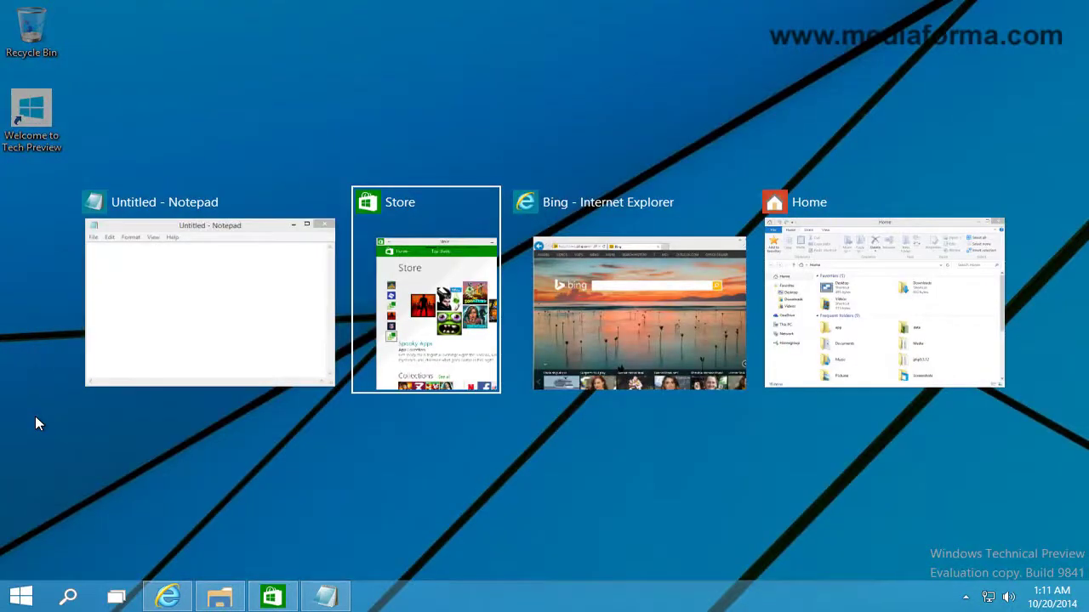
pyautogui.hotkey('alt', 'Tab')
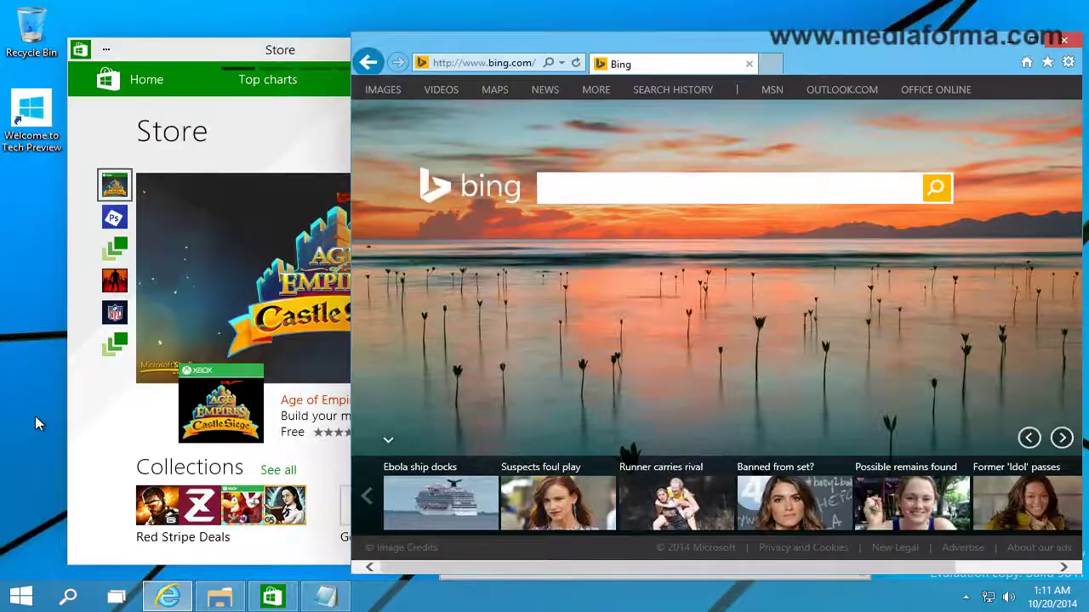
pyautogui.hotkey('alt', 'Tab')
pyautogui.hotkey('alt', 'Tab')
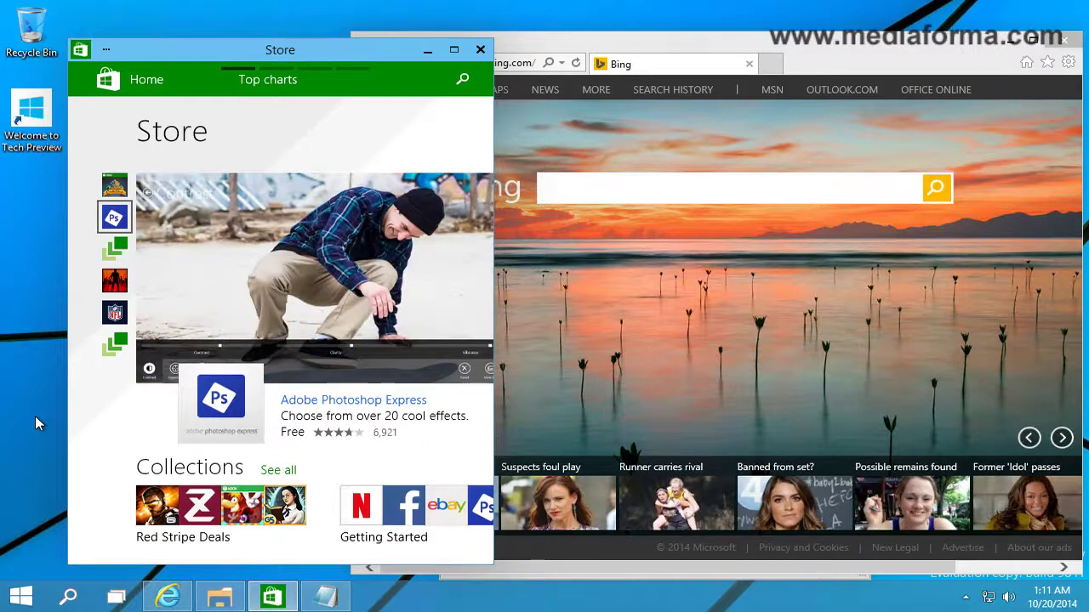
pyautogui.click(116, 600)
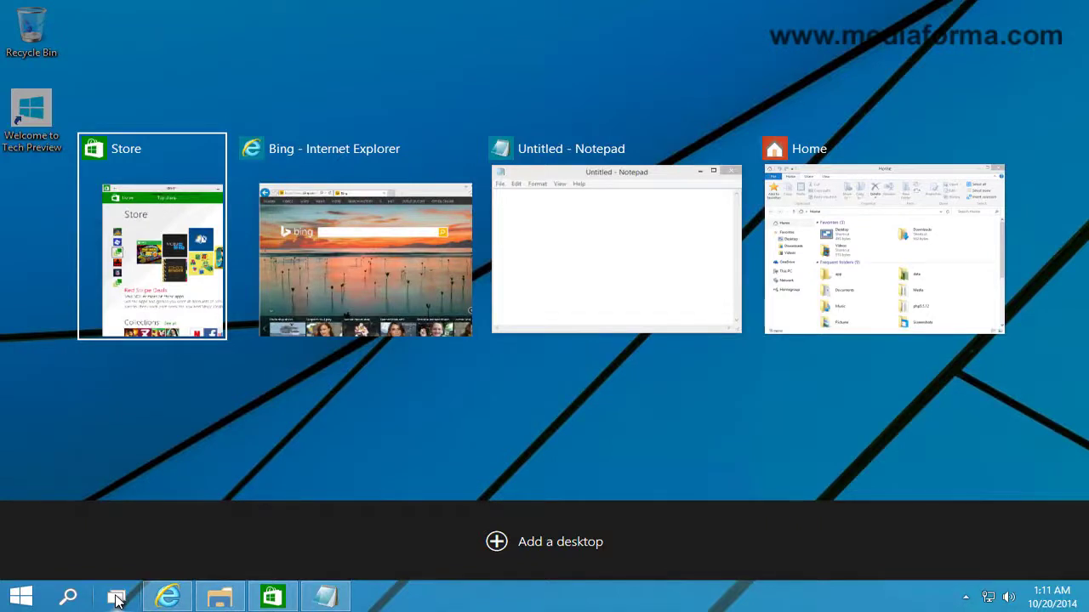
# Select the Untitled - Notepad window in Task View and bring it to the front.
pyautogui.press('Right')
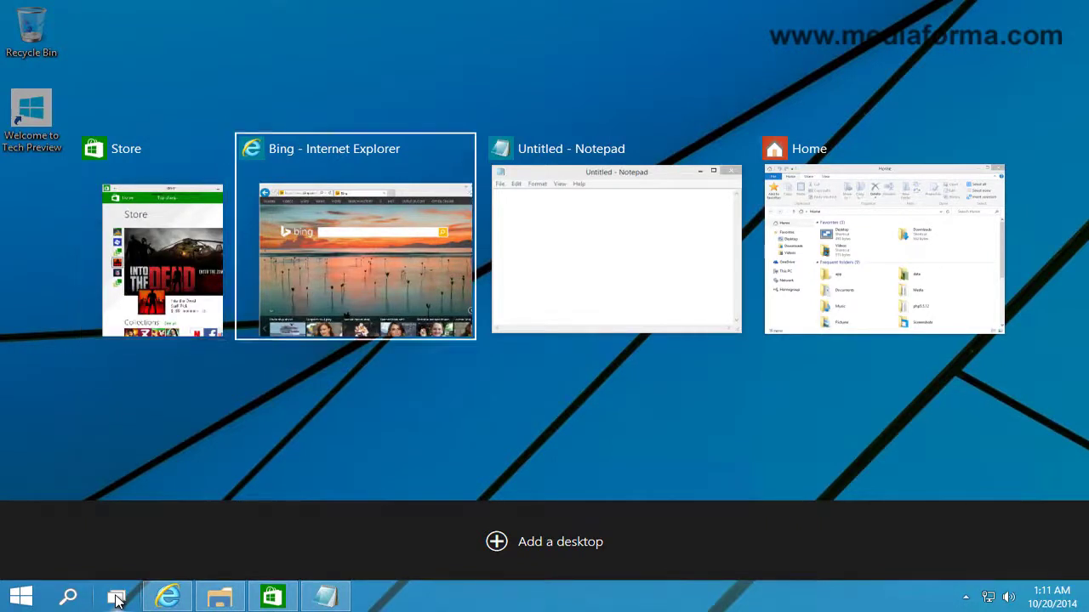
pyautogui.press('Right')
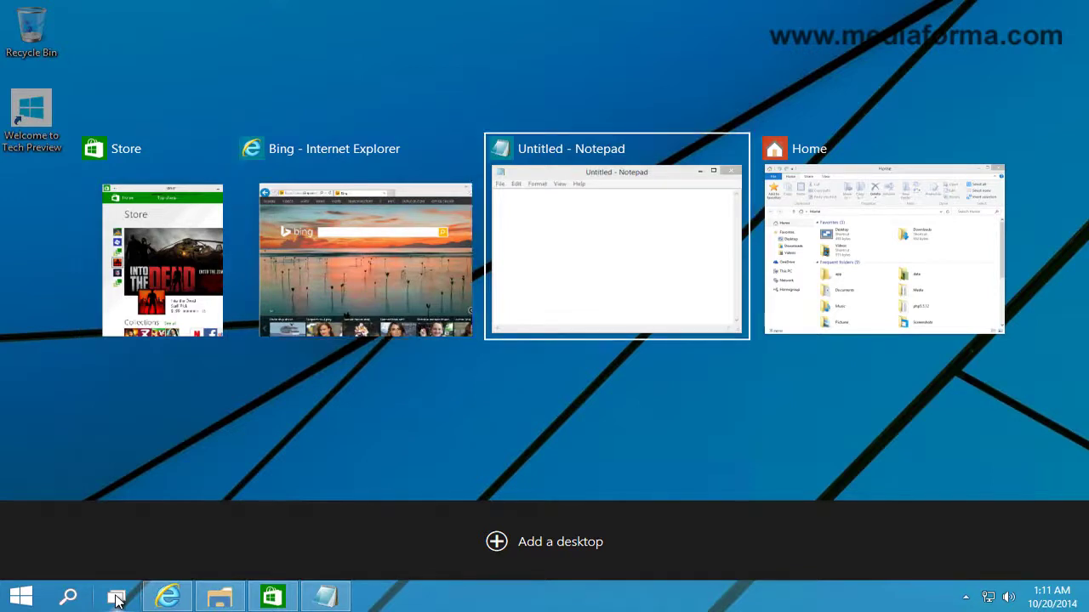
pyautogui.press('Return')
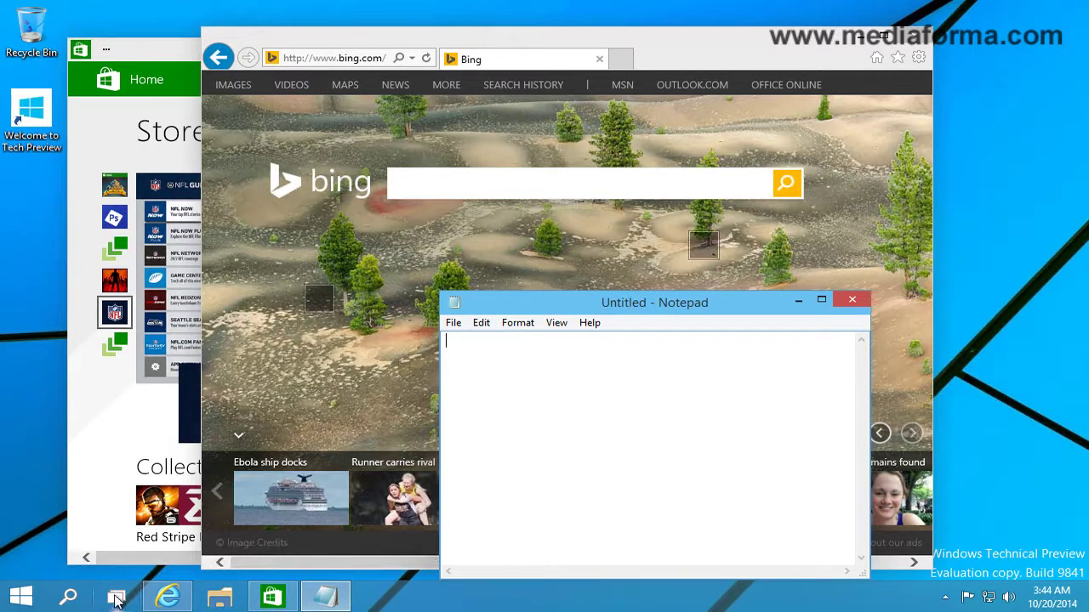
# Add a second virtual desktop in Task View and switch to it.
pyautogui.click(116, 600)
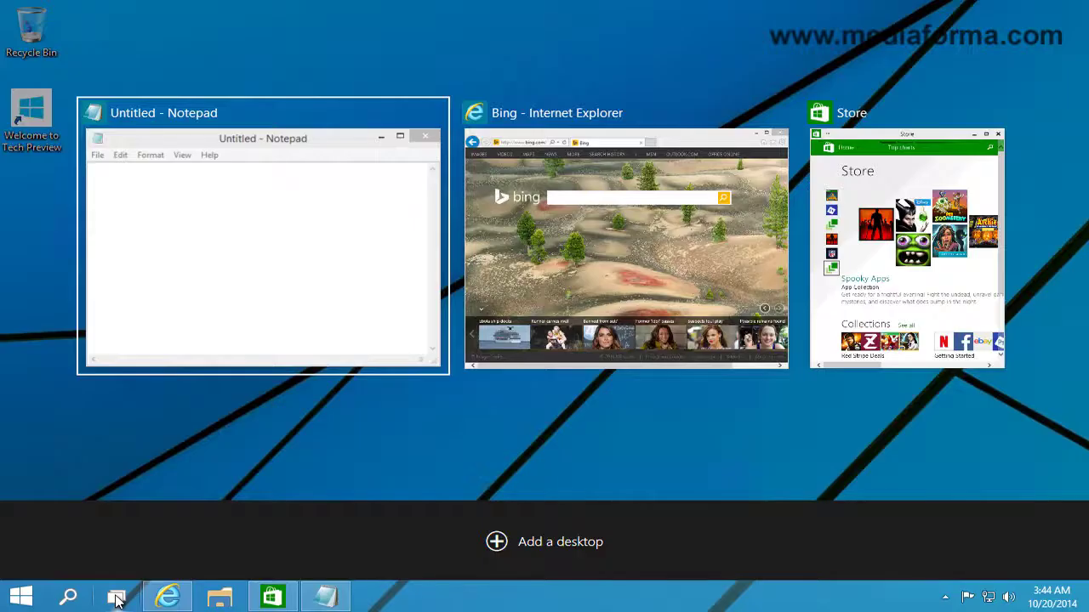
pyautogui.click(549, 546)
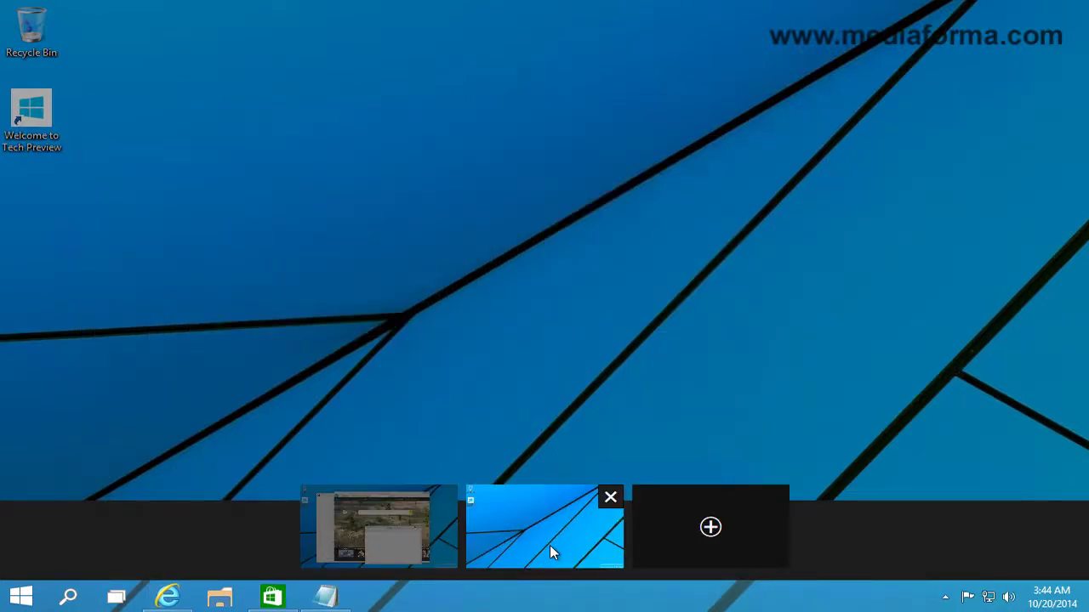
pyautogui.click(534, 541)
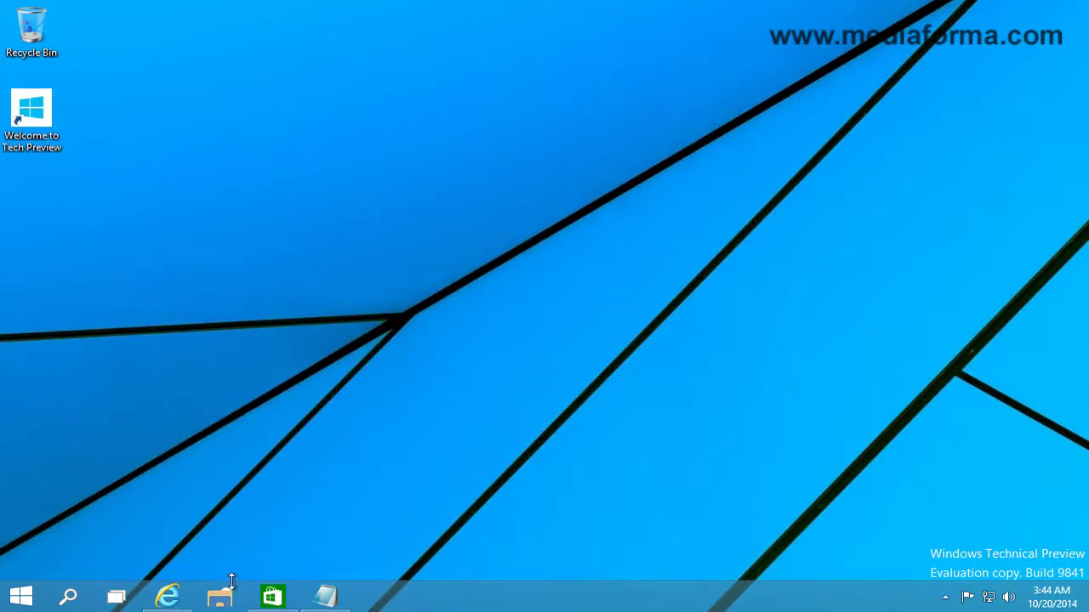
# Open a File Explorer window on the second desktop, made slightly taller, and switch back to the first desktop.
pyautogui.click(219, 598)
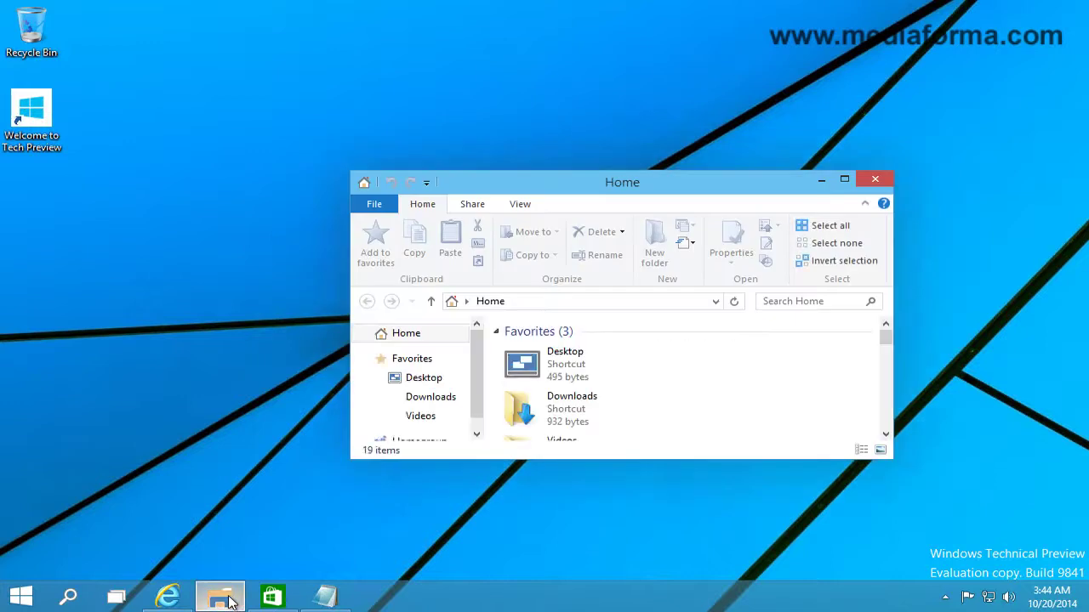
pyautogui.moveTo(676, 459); pyautogui.dragTo(685, 510)
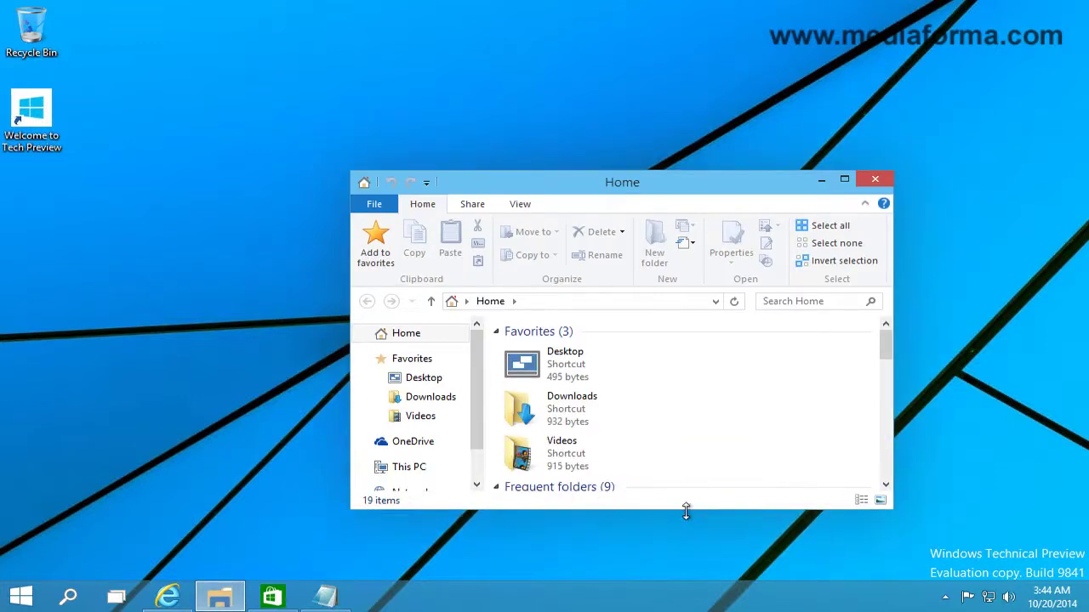
pyautogui.click(116, 598)
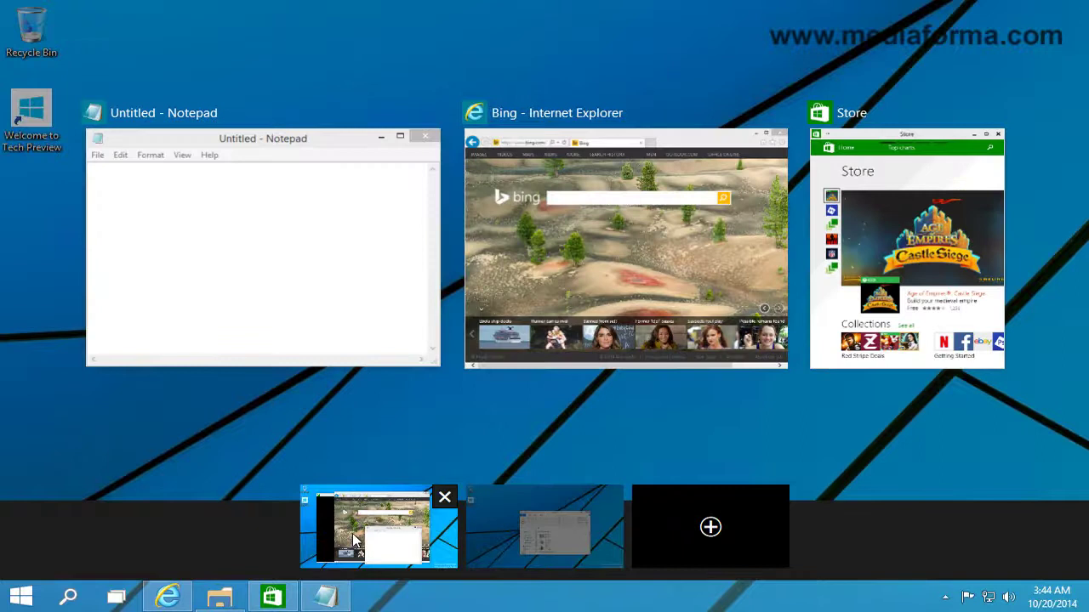
pyautogui.click(353, 540)
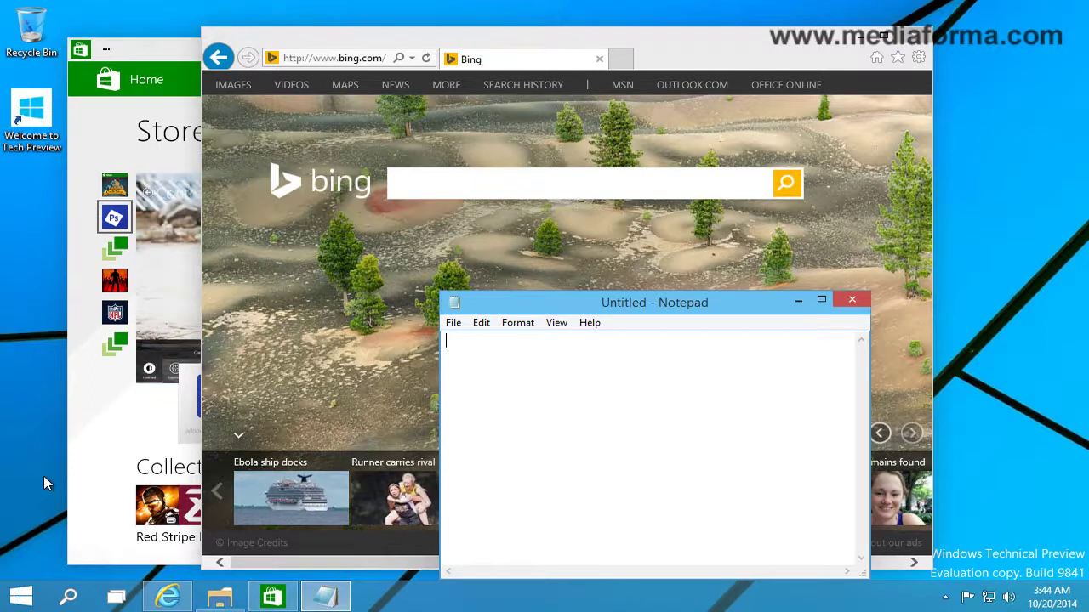
# Close the second desktop from Task View and return to the first desktop.
pyautogui.click(116, 597)
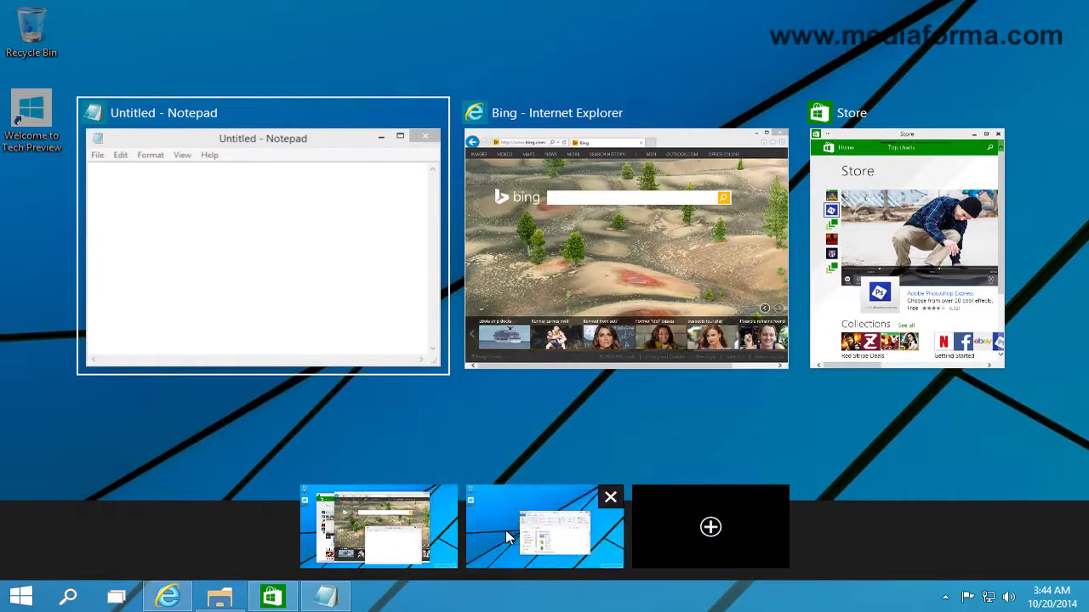
pyautogui.moveTo(536, 536)
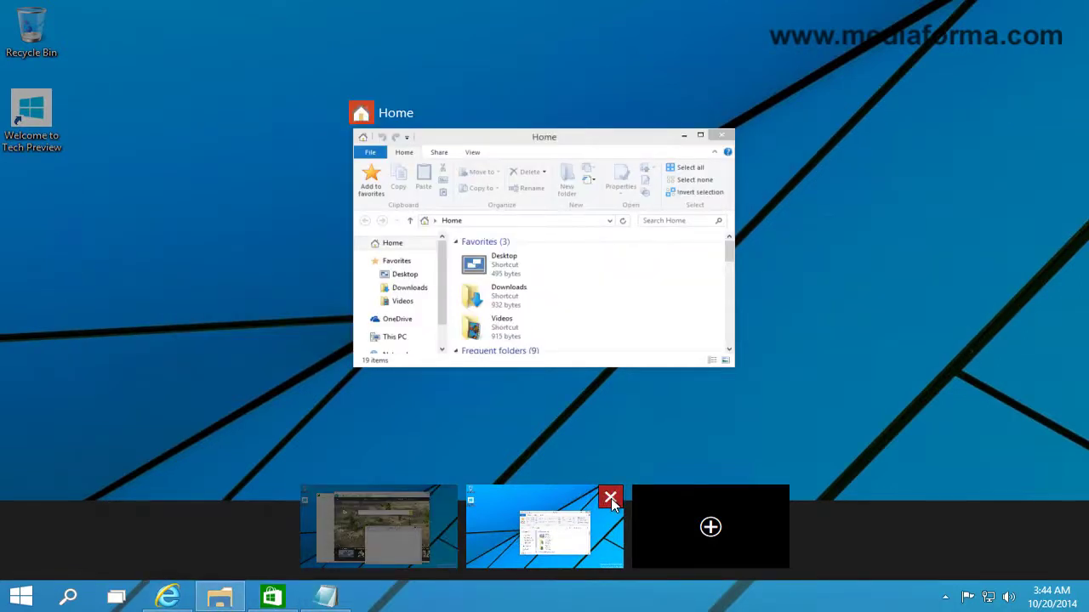
pyautogui.click(610, 500)
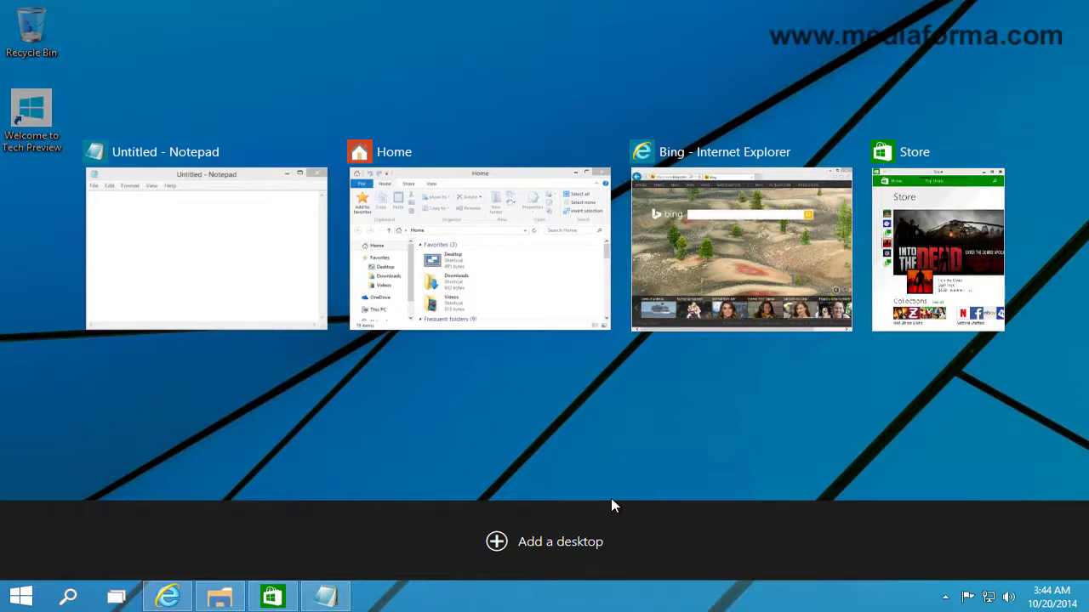
pyautogui.click(243, 373)
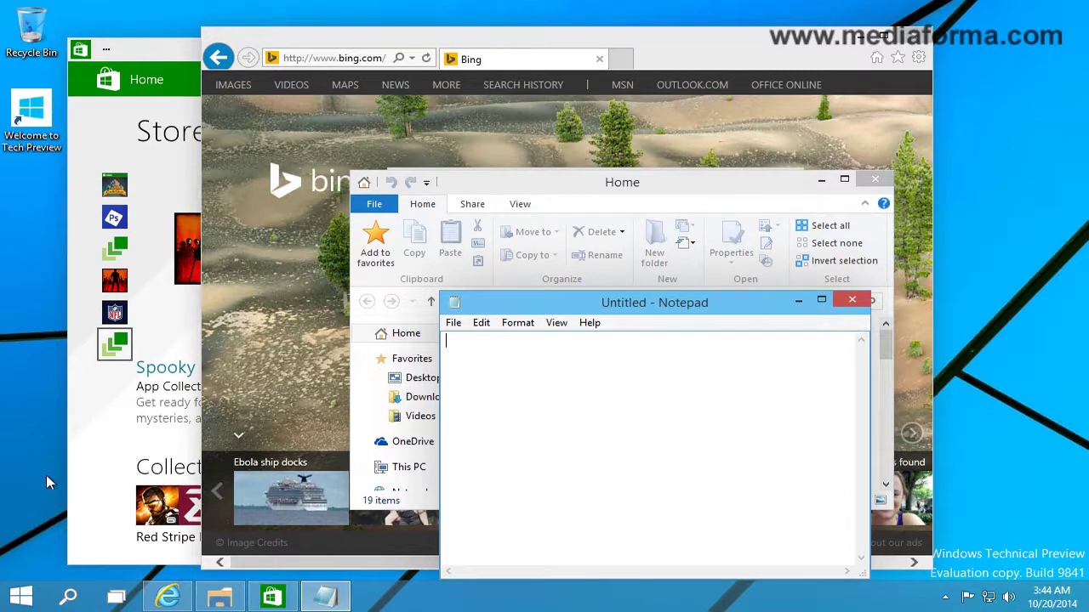
# Add another virtual desktop in Task View and preview the windows open on the first desktop.
pyautogui.click(117, 601)
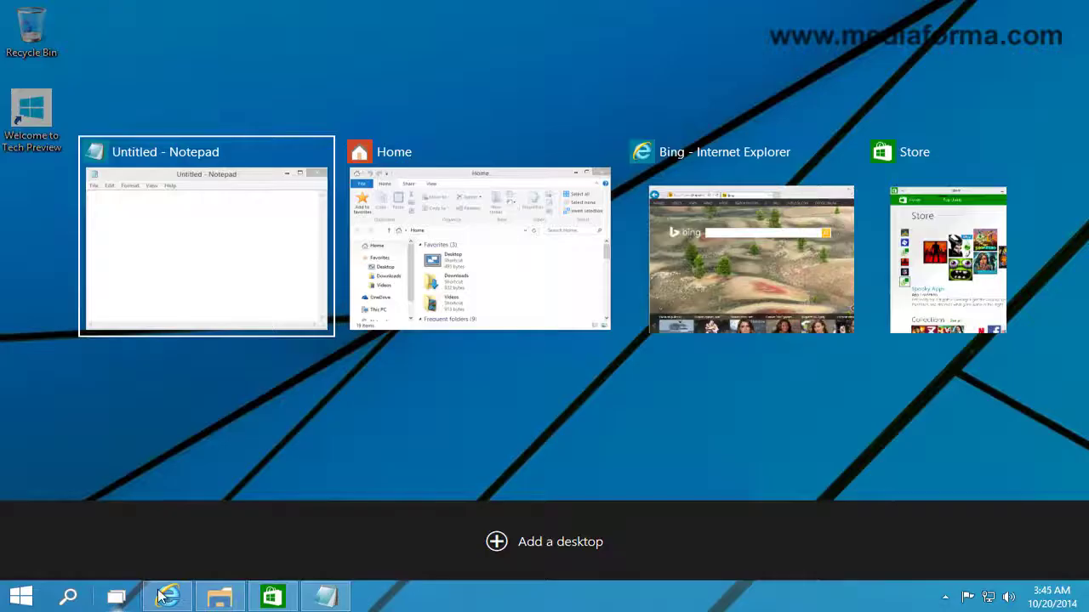
pyautogui.click(529, 549)
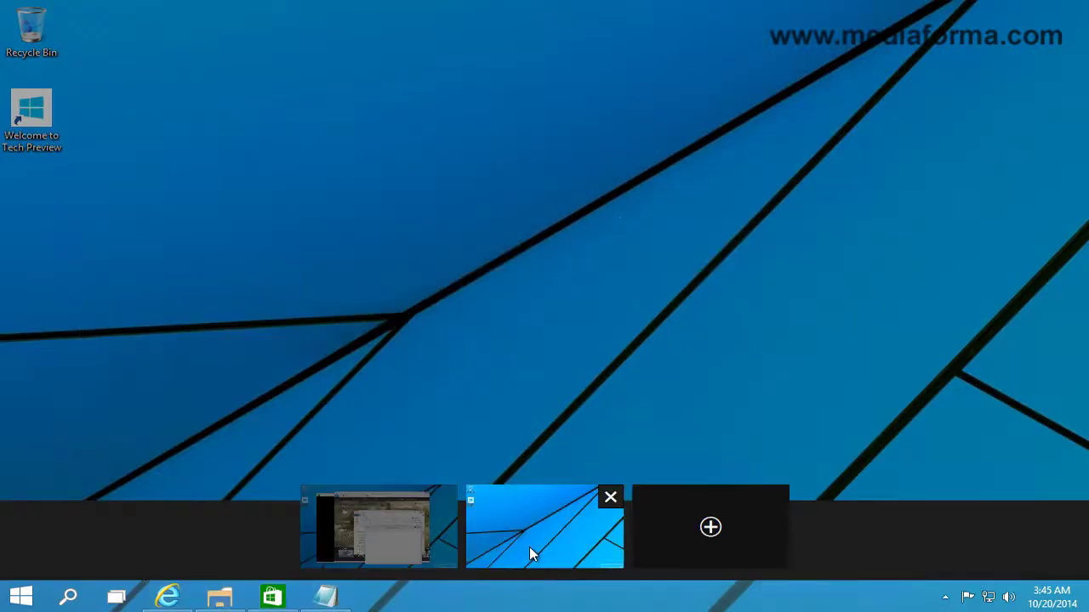
pyautogui.moveTo(395, 544)
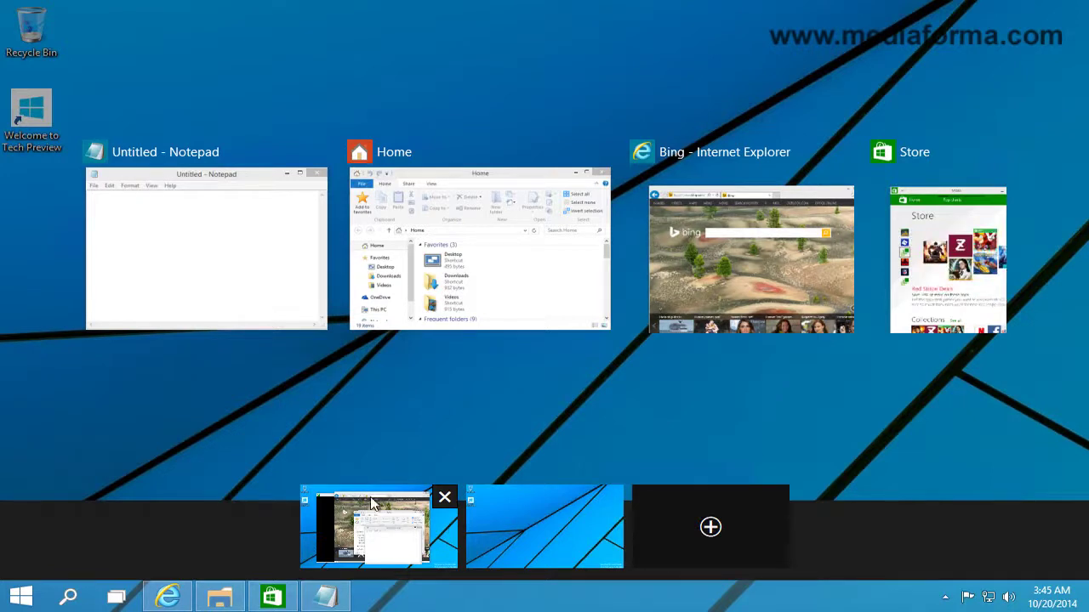
# Move the Notepad window to Desktop 2 and switch to that desktop.
pyautogui.rightClick(199, 245)
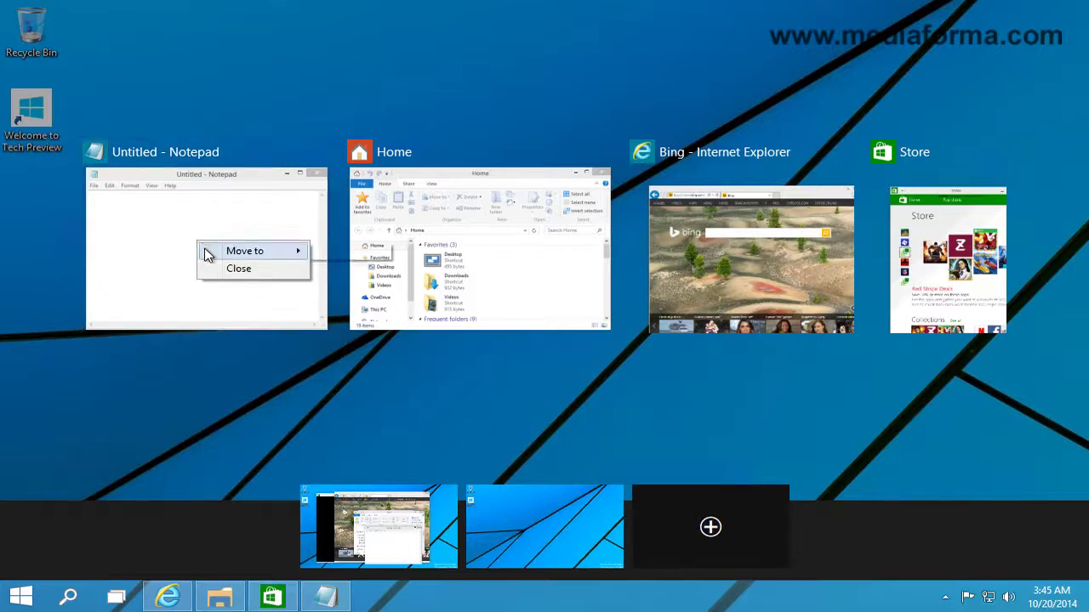
pyautogui.moveTo(205, 253)
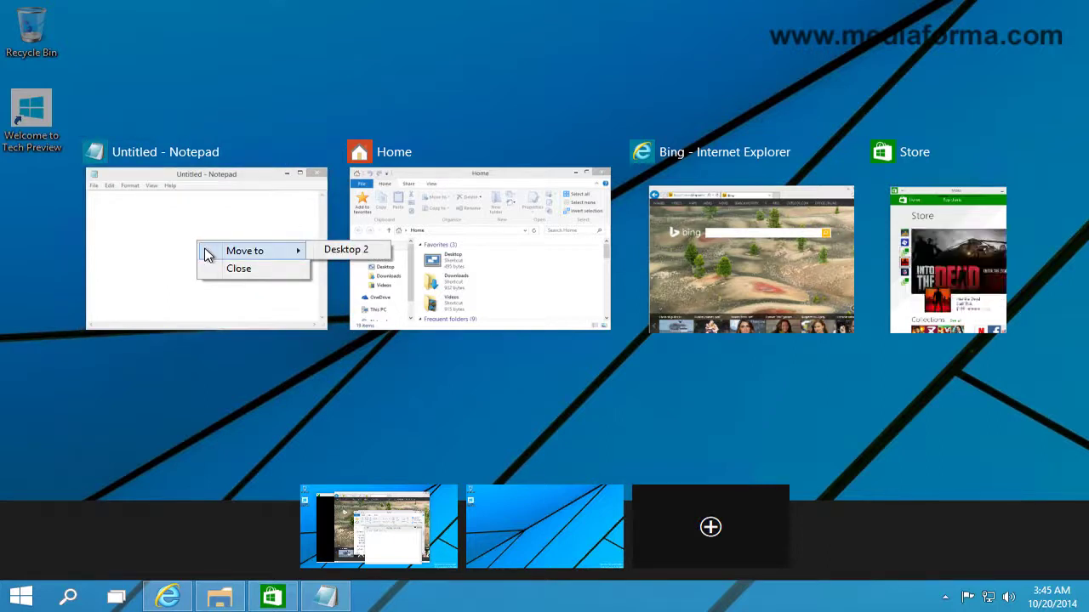
pyautogui.click(380, 259)
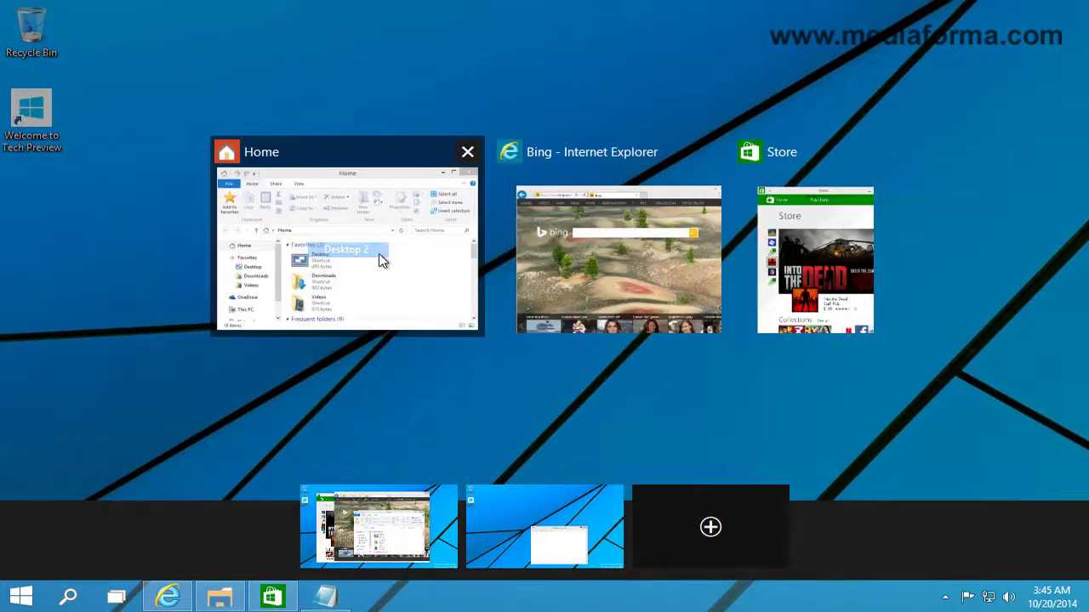
pyautogui.click(515, 539)
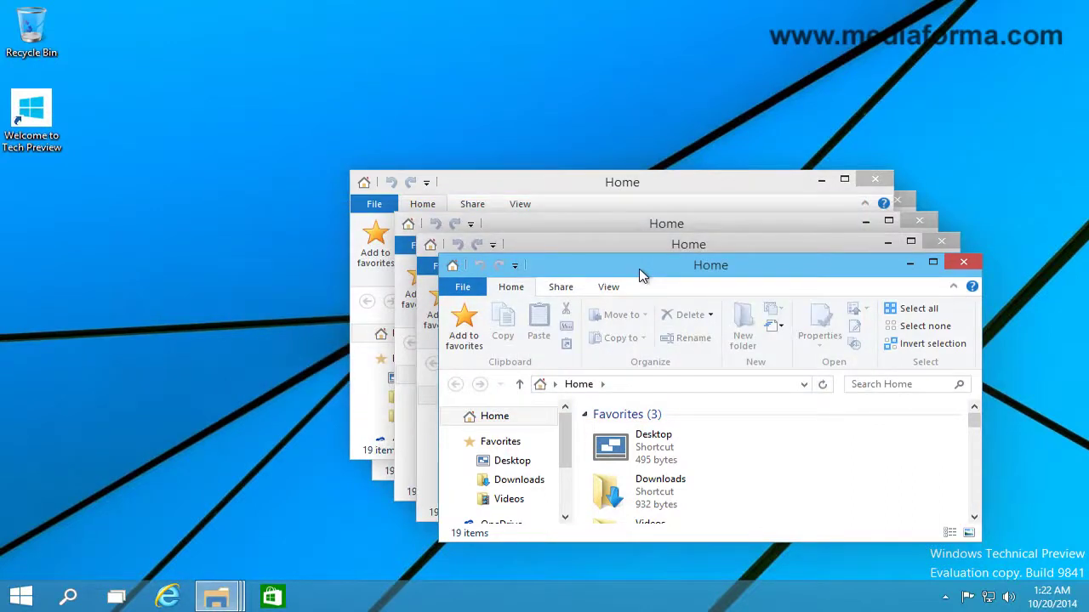
# Snap the frontmost File Explorer window to the upper-left quarter of the desktop and the next one to the lower-left quarter.
pyautogui.press('super+Left')
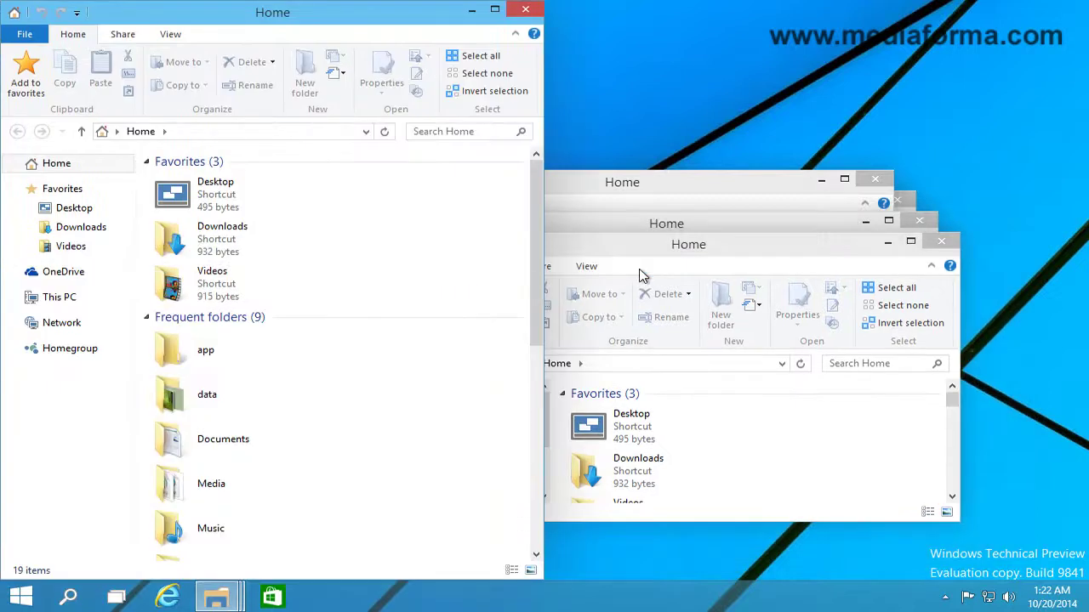
pyautogui.press('super+Up')
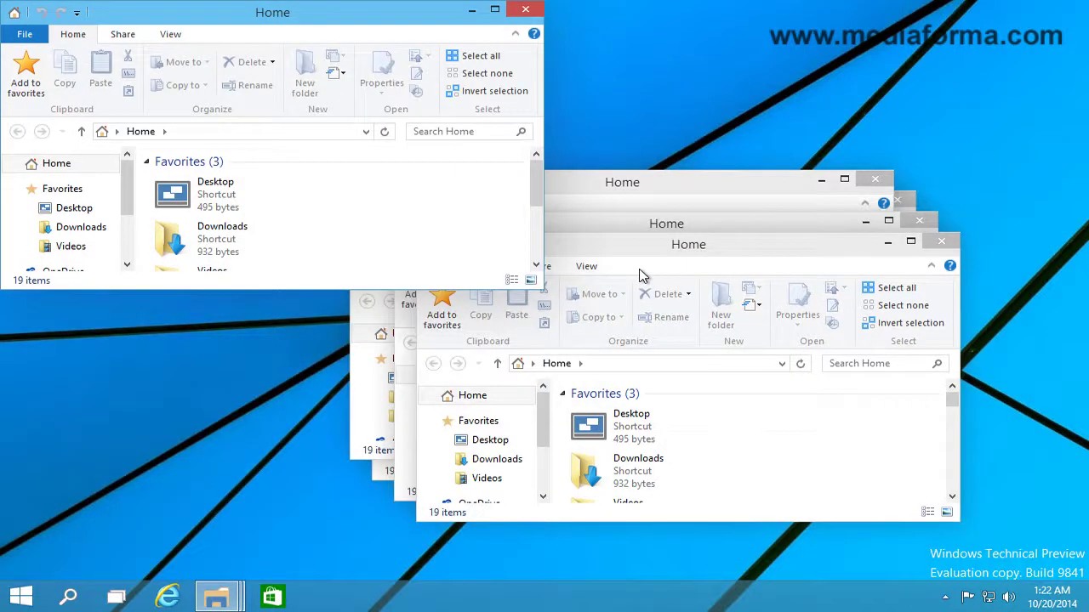
pyautogui.click(700, 246)
pyautogui.press('super+Left')
pyautogui.press('super+Down')
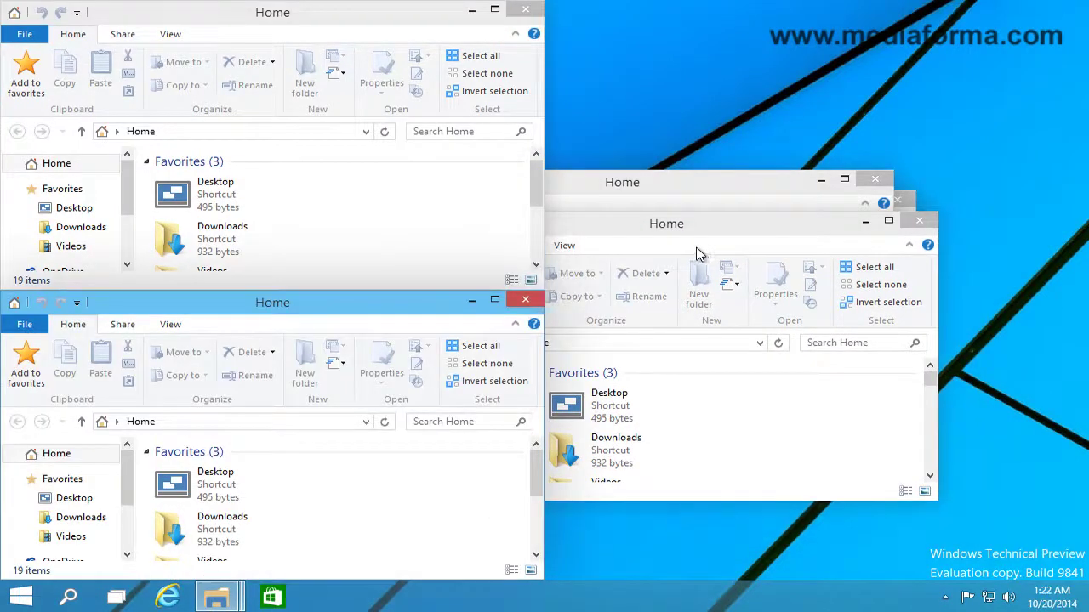
# Snap a third File Explorer window to the upper-right quarter of the desktop and a fourth to the lower-right quarter.
pyautogui.click(742, 226)
pyautogui.press('super+Right')
pyautogui.press('super+Up')
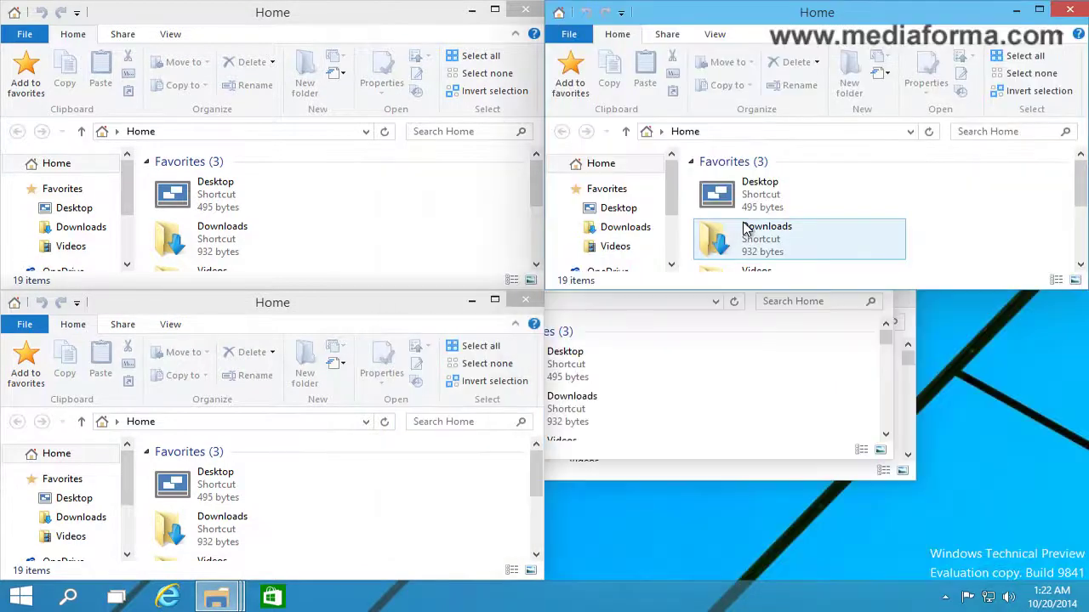
pyautogui.click(757, 371)
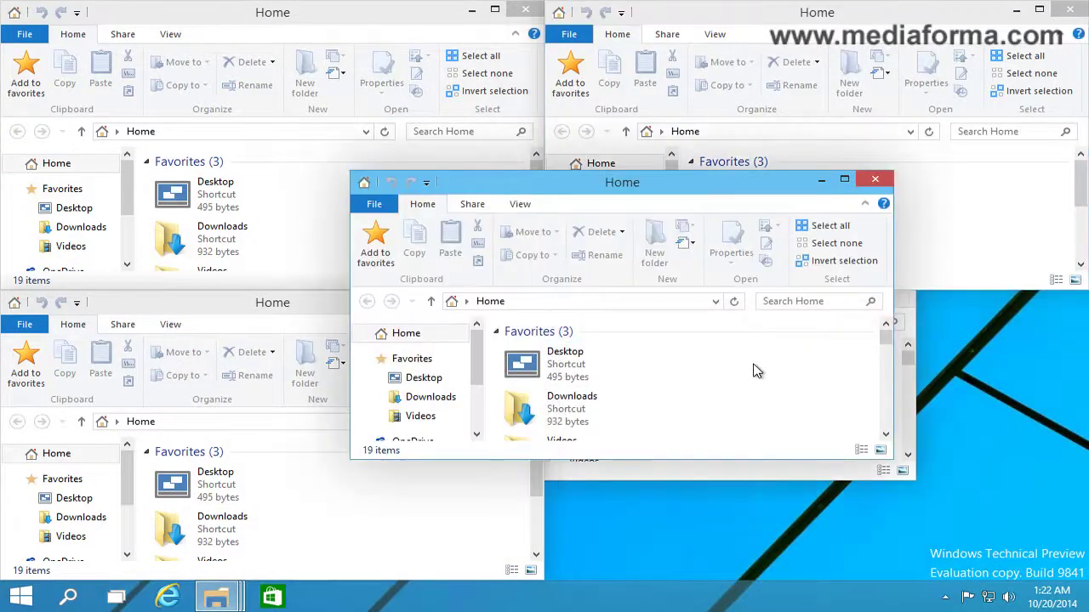
pyautogui.press('super+Right')
pyautogui.press('super+Down')
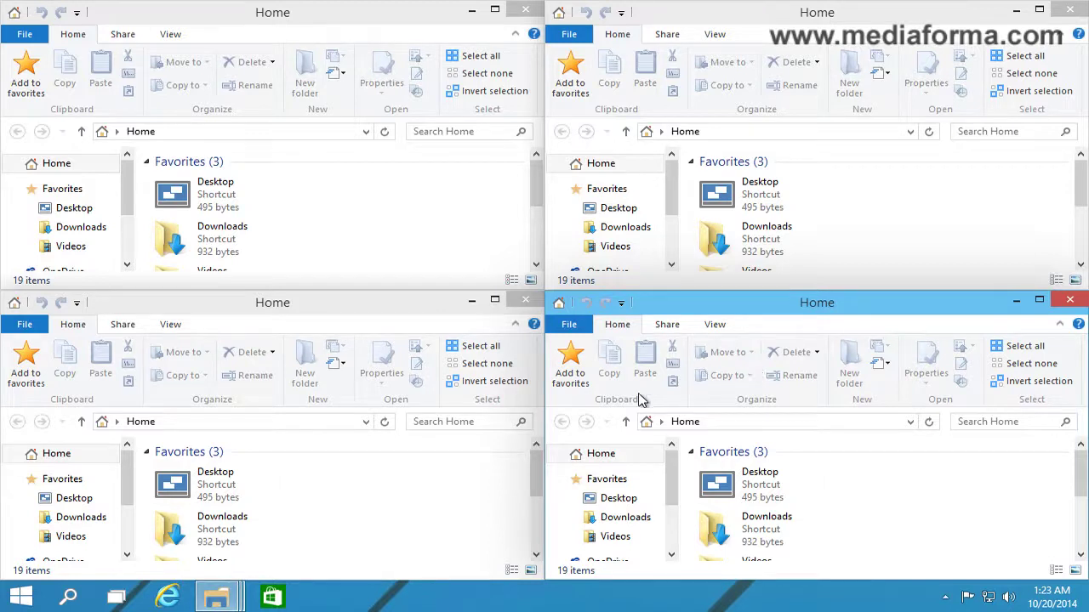
# Search for "windows feedback" from the Start menu and open the Windows Feedback app.
pyautogui.click(25, 600)
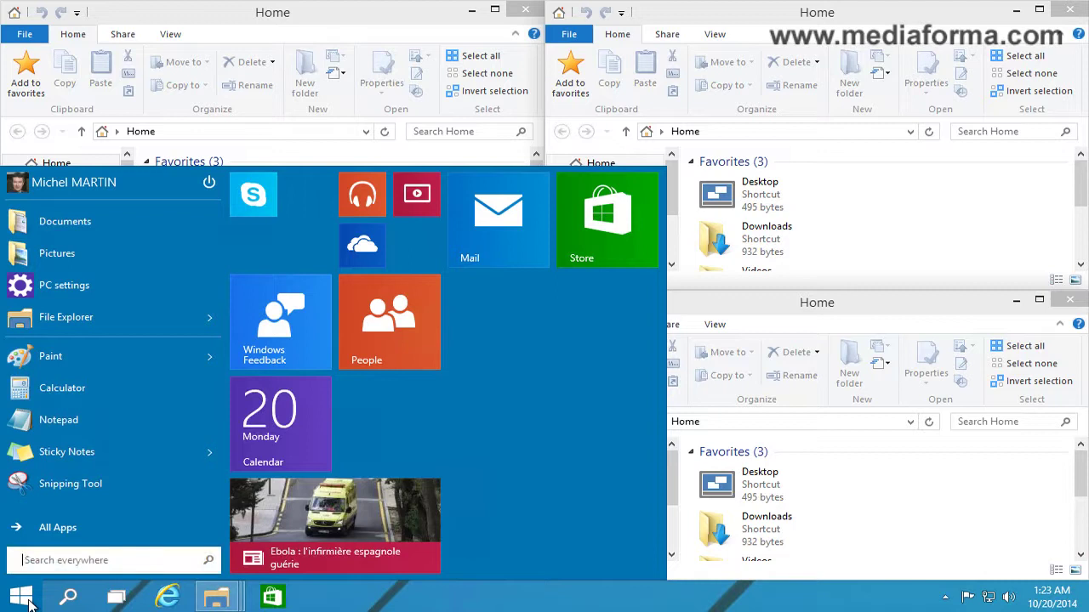
pyautogui.write('windows')
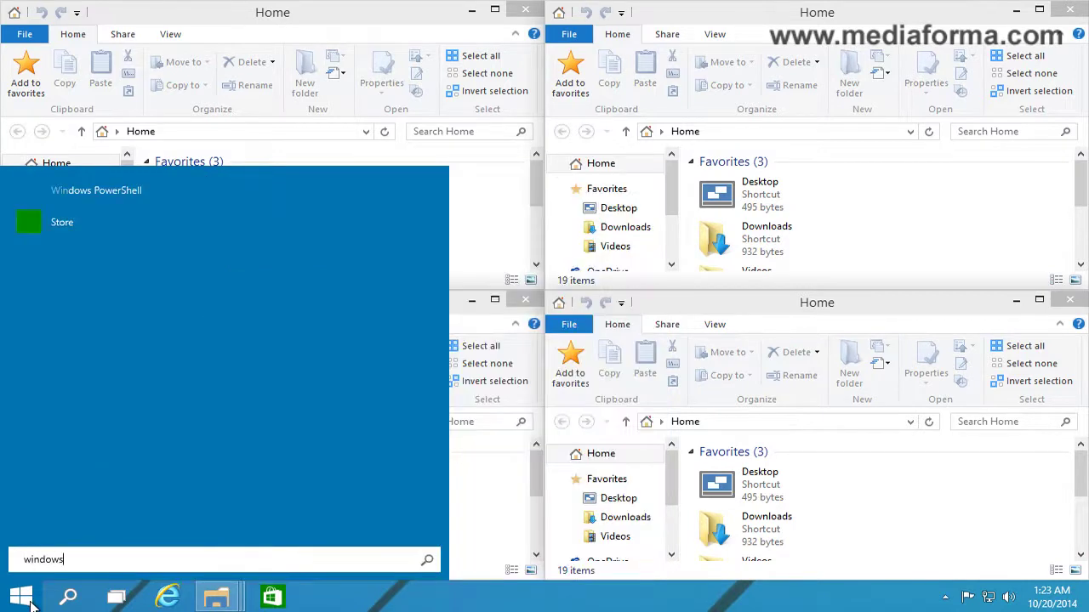
pyautogui.write(' feedback')
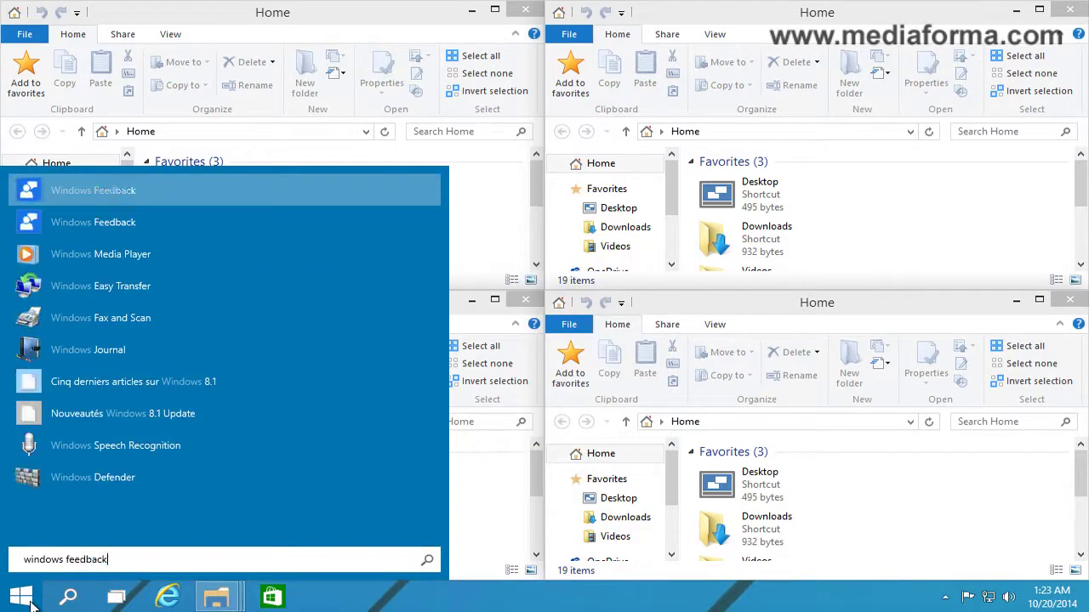
pyautogui.press('Return')
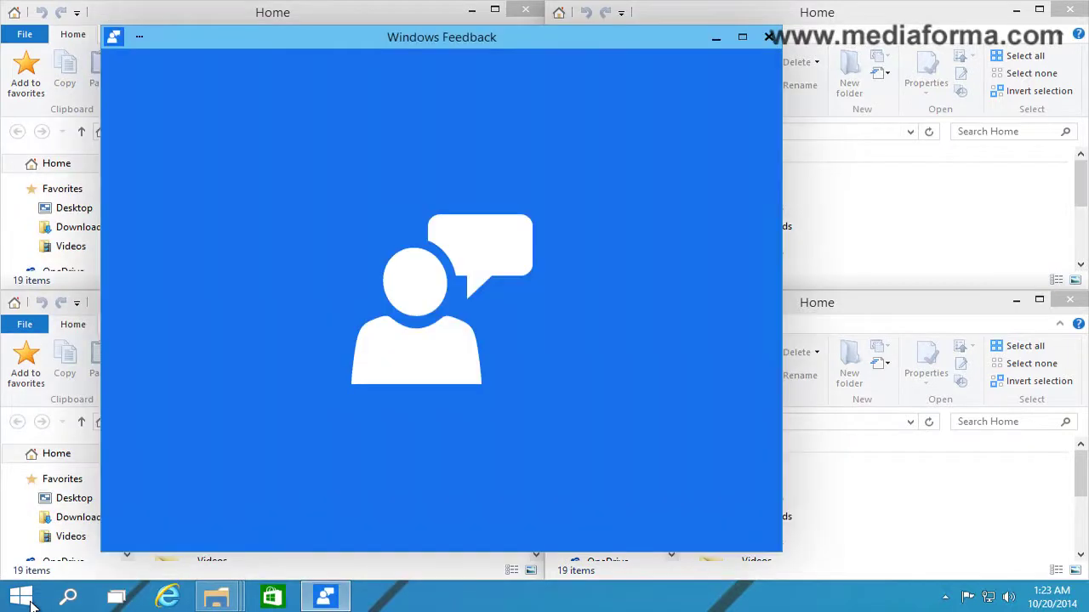